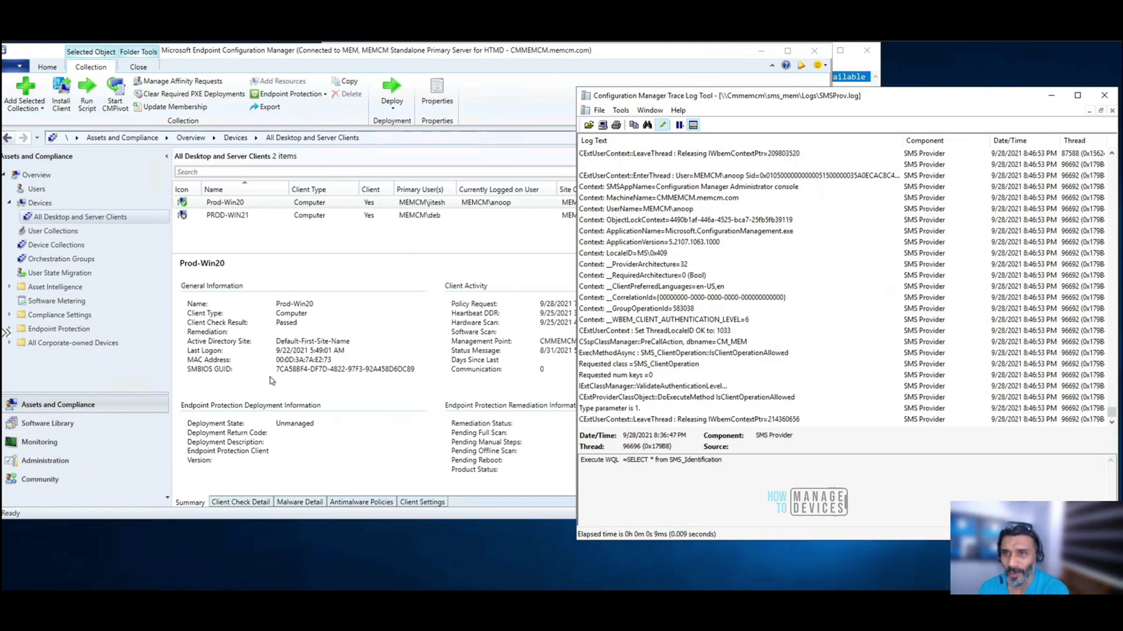
- Show the 19 saved queries in Monitoring and select All Company Owned Devices
{"action": "left_click", "coordinate": [50, 449]}
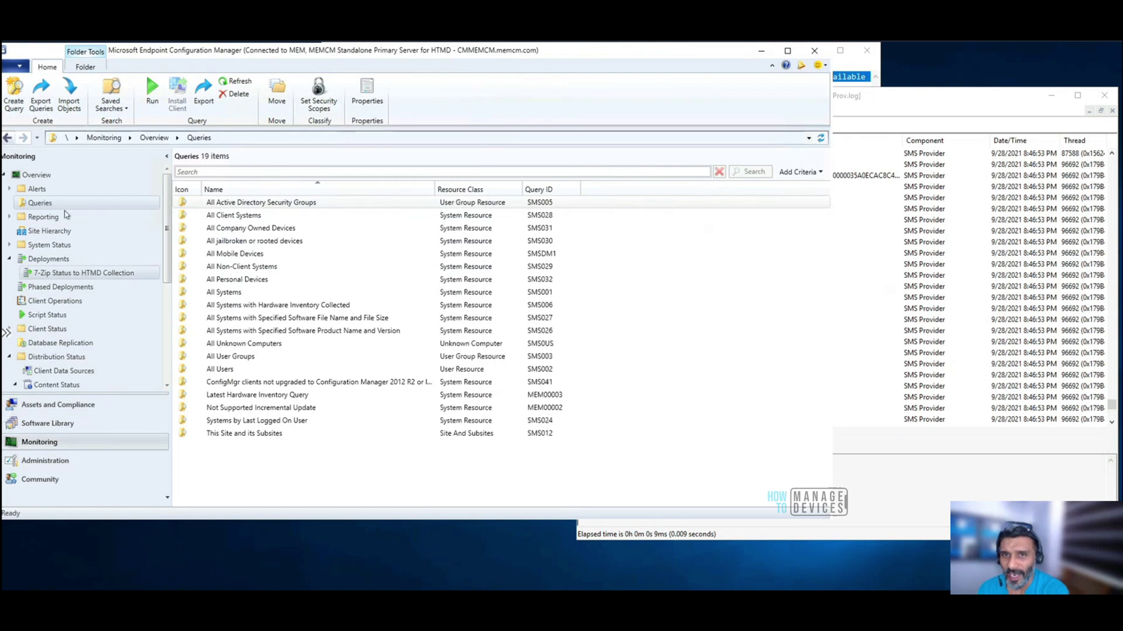
{"action": "left_click", "coordinate": [177, 224]}
{"action": "key", "text": "Down"}
{"action": "key", "text": "Down"}
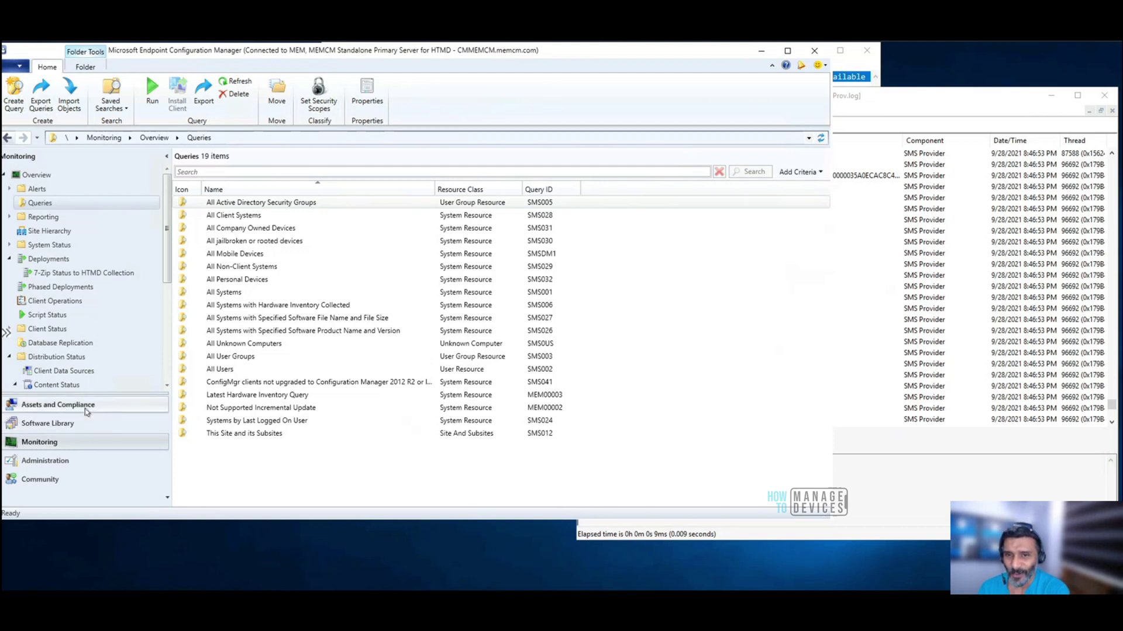
- Return to All Desktop and Server Clients with SMSProv.log beside it at the latest LeaveThread entry
{"action": "left_click", "coordinate": [81, 406]}
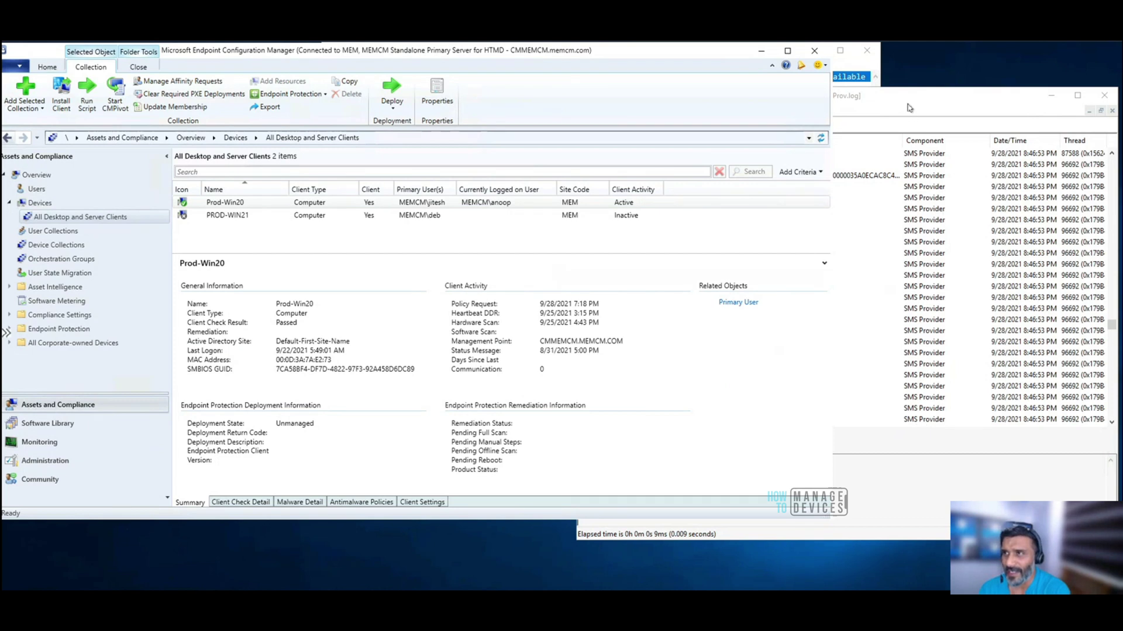
{"action": "left_click_drag", "start_coordinate": [942, 104], "coordinate": [975, 101]}
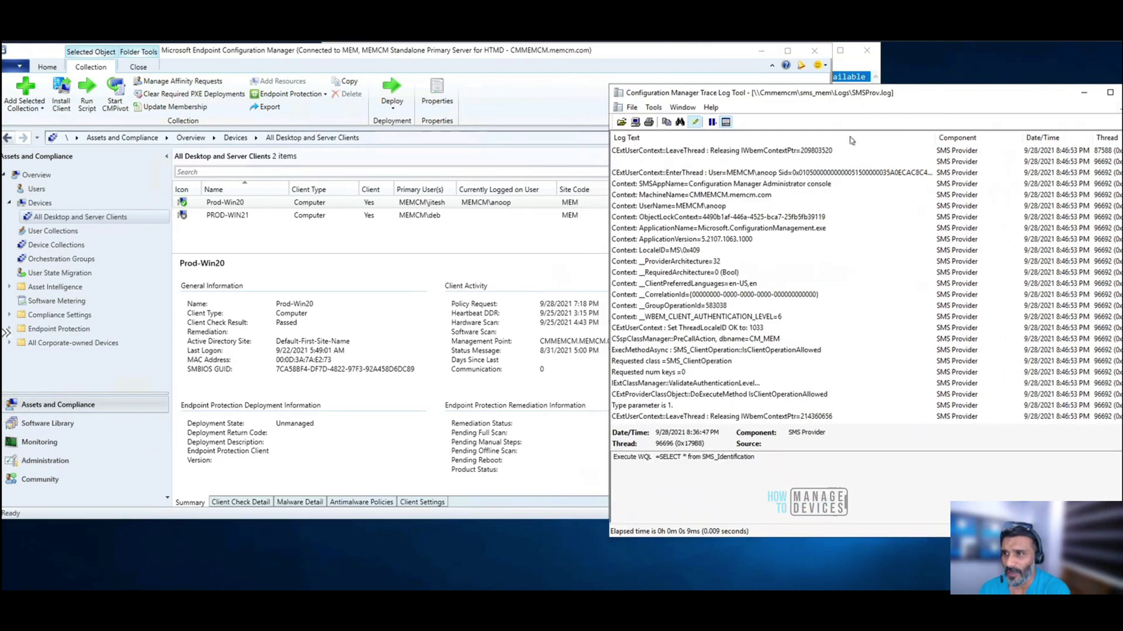
{"action": "left_click", "coordinate": [765, 417], "text": "shift"}
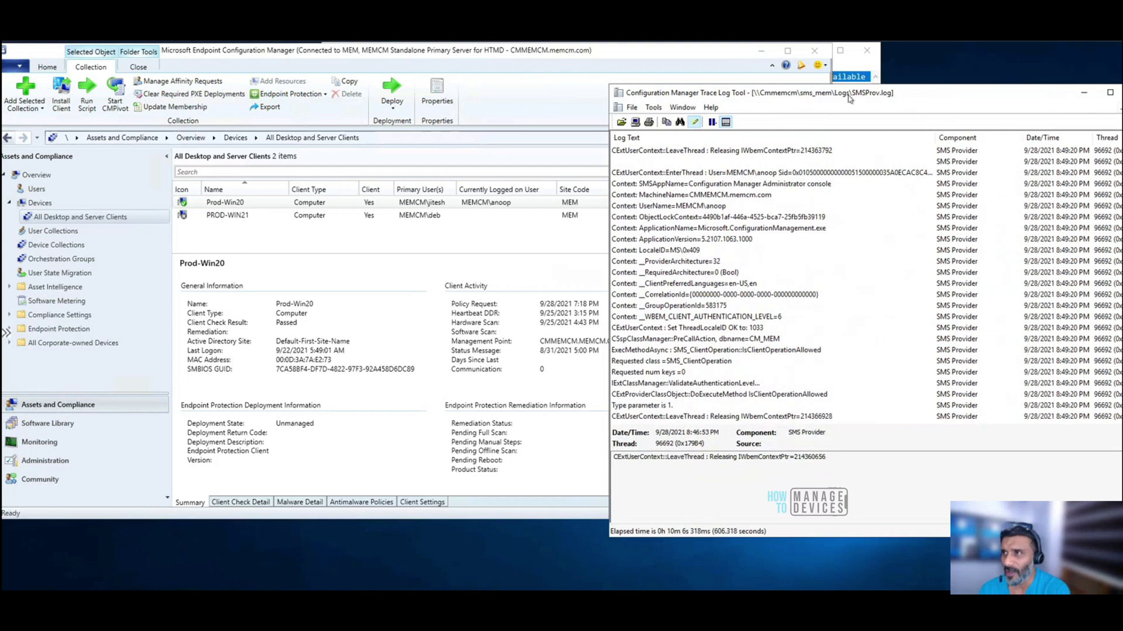
{"action": "left_click_drag", "start_coordinate": [849, 98], "coordinate": [785, 99]}
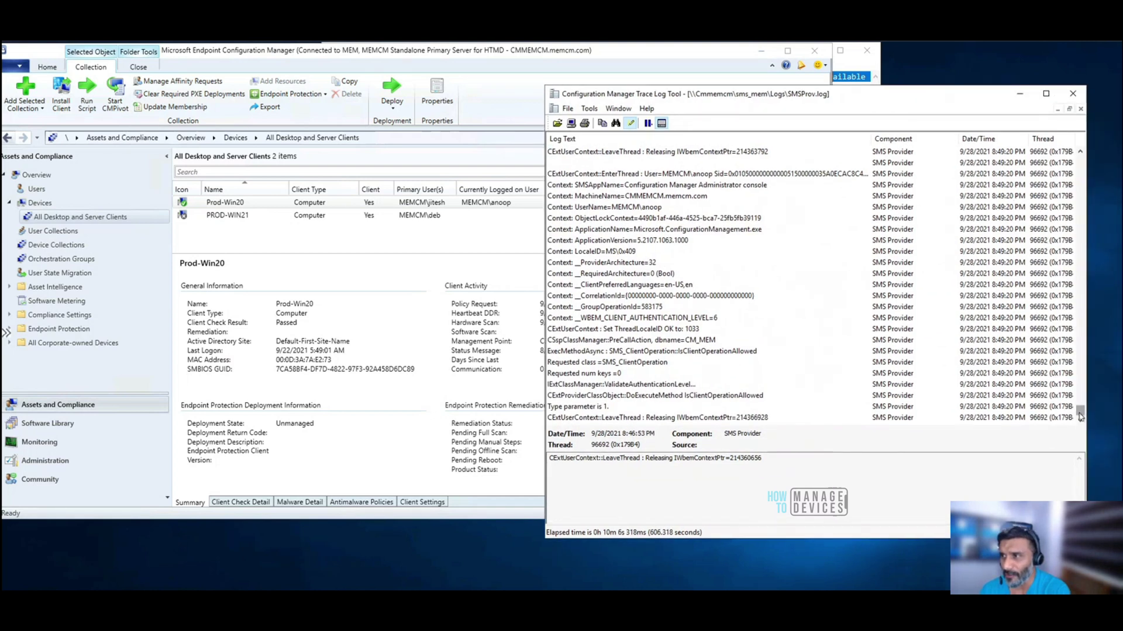
{"action": "left_click_drag", "start_coordinate": [877, 94], "coordinate": [920, 73]}
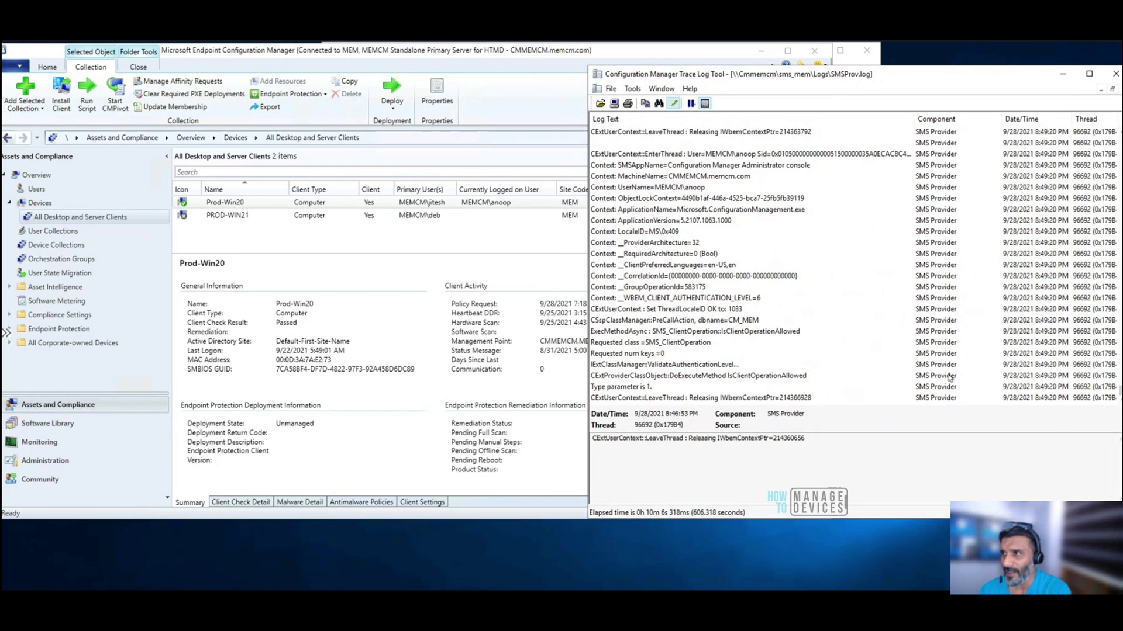
{"action": "left_click", "coordinate": [766, 399]}
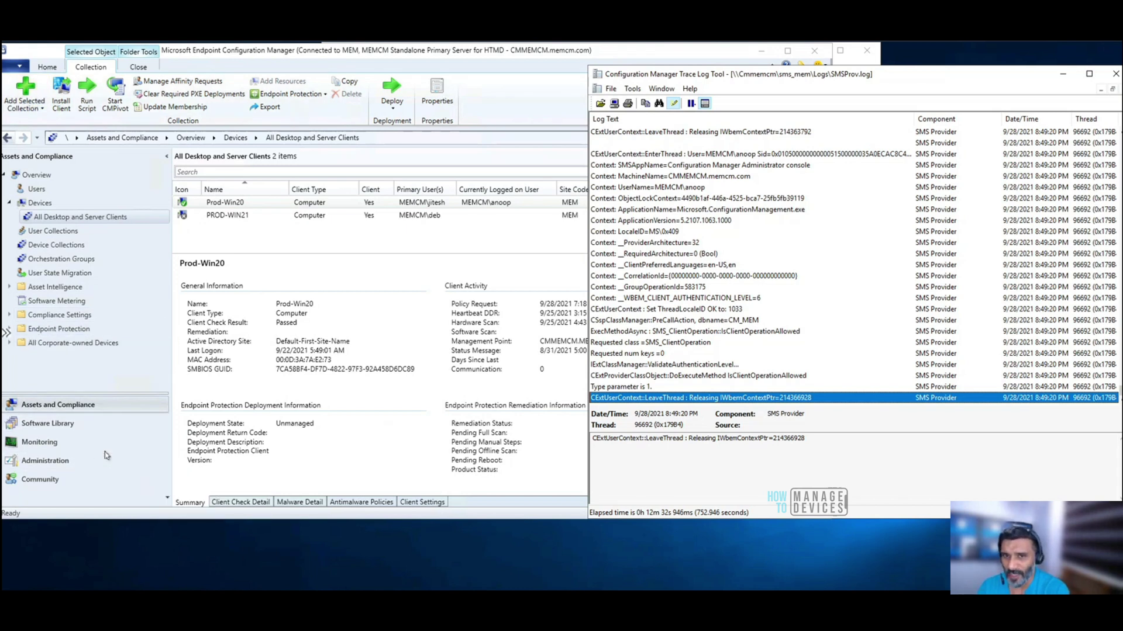
- Launch Resource Explorer for Prod-Win20
{"action": "right_click", "coordinate": [241, 204]}
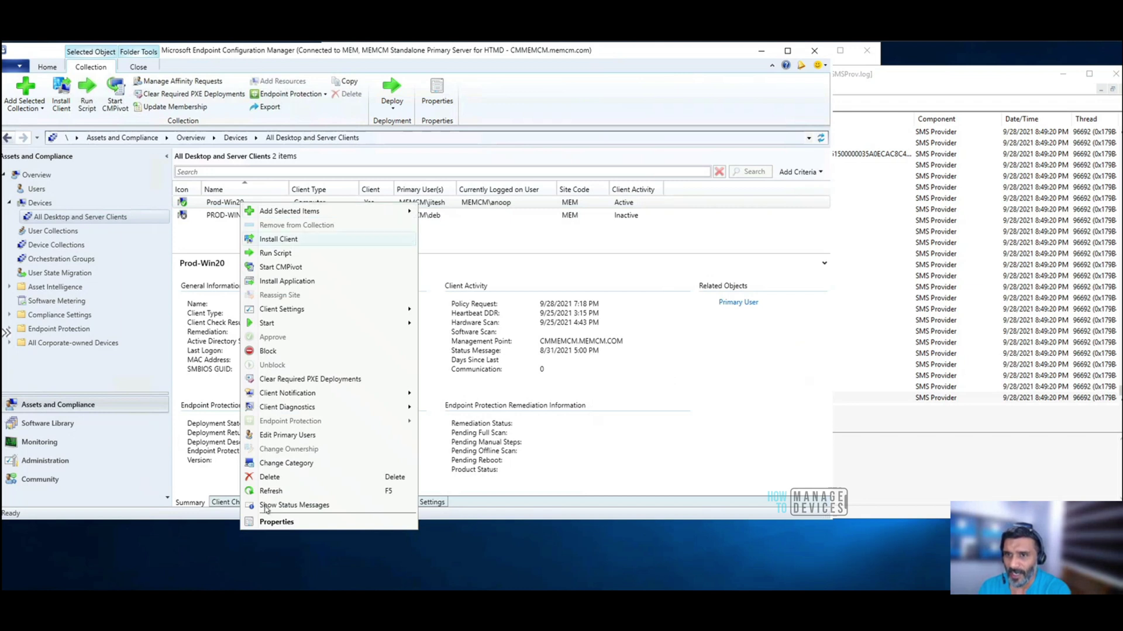
{"action": "mouse_move", "coordinate": [351, 324]}
{"action": "left_click", "coordinate": [446, 325]}
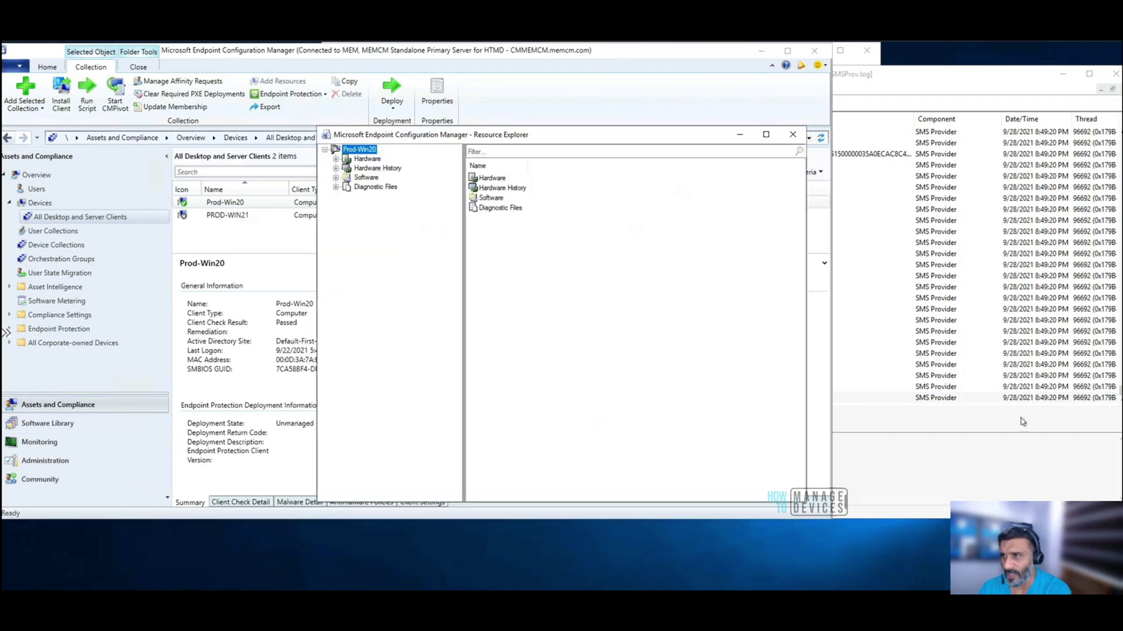
- Select the full Execute WQL query text that Resource Explorer logged in SMSProv.log
{"action": "left_click", "coordinate": [938, 400]}
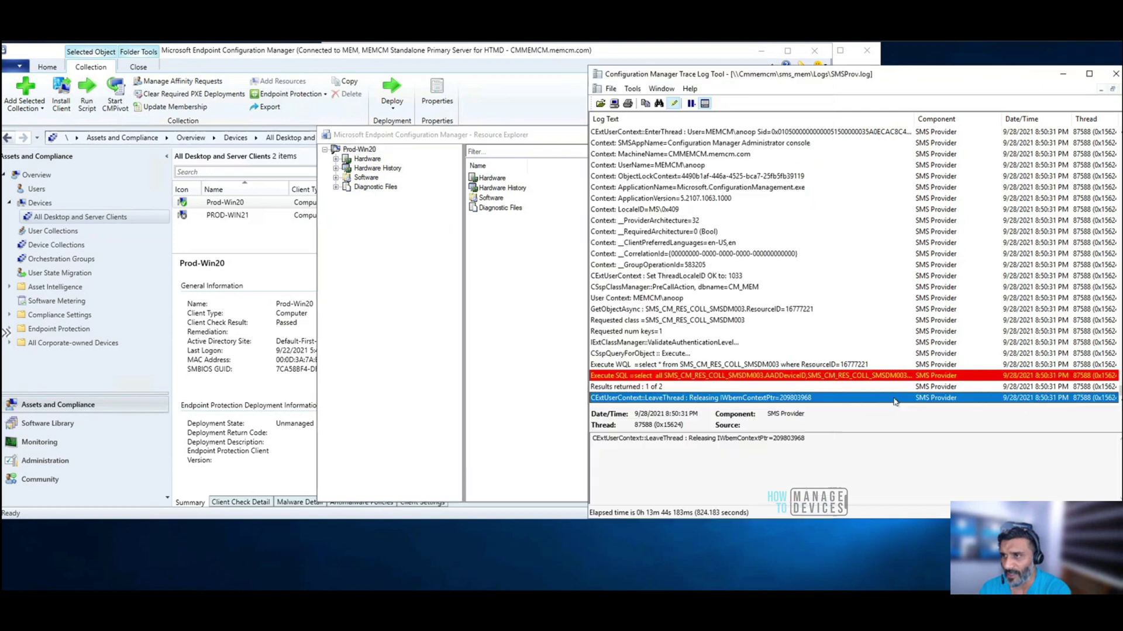
{"action": "left_click", "coordinate": [806, 365]}
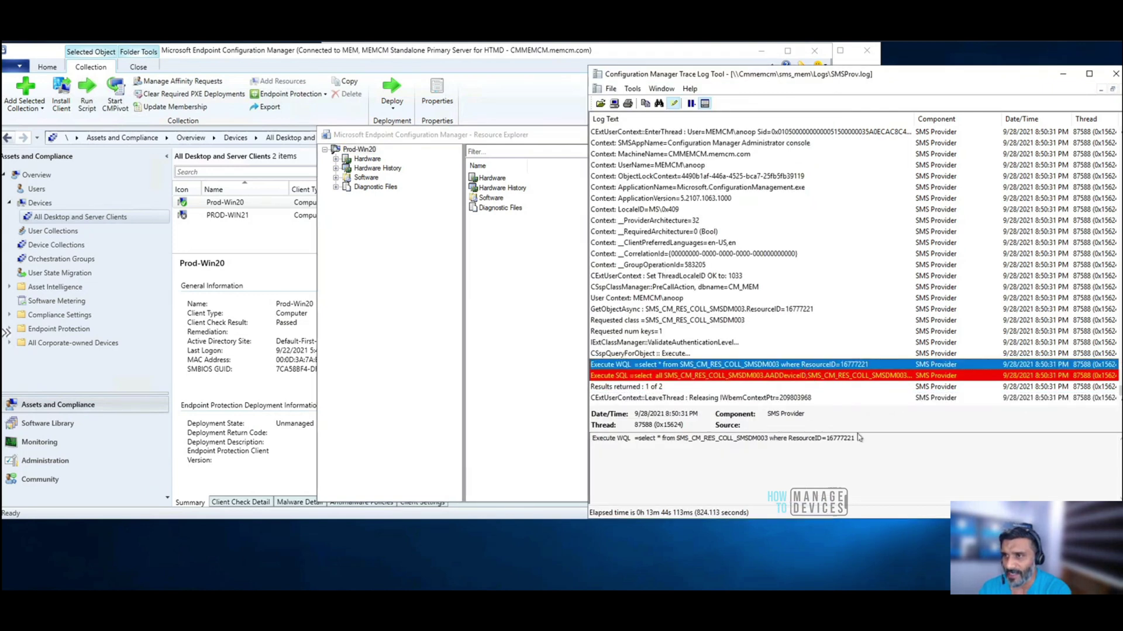
{"action": "left_click_drag", "start_coordinate": [855, 438], "coordinate": [821, 438]}
{"action": "left_click_drag", "start_coordinate": [735, 438], "coordinate": [643, 441]}
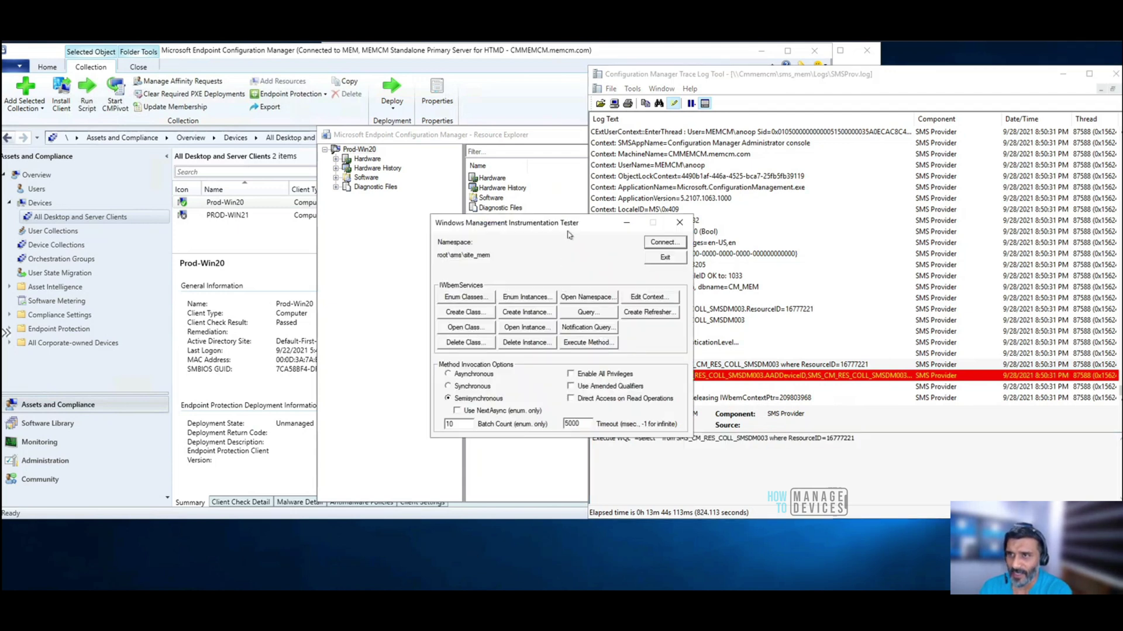
- Move WBEMTest aside, then open and cancel its Query dialog
{"action": "left_click_drag", "start_coordinate": [570, 229], "coordinate": [462, 226]}
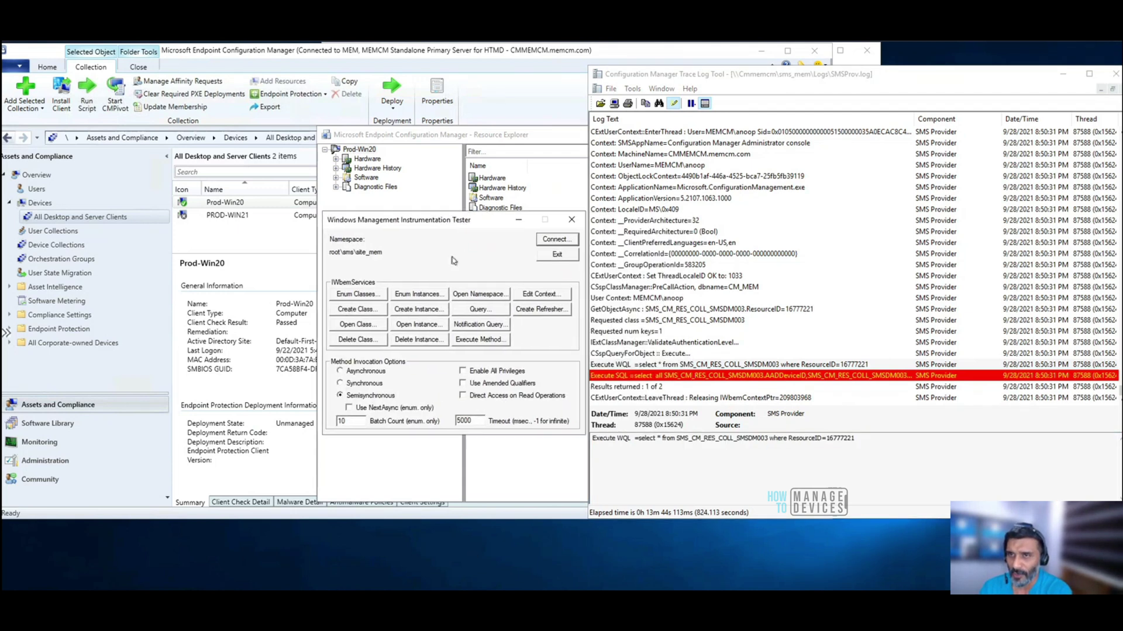
{"action": "left_click", "coordinate": [483, 314]}
{"action": "left_click", "coordinate": [560, 275]}
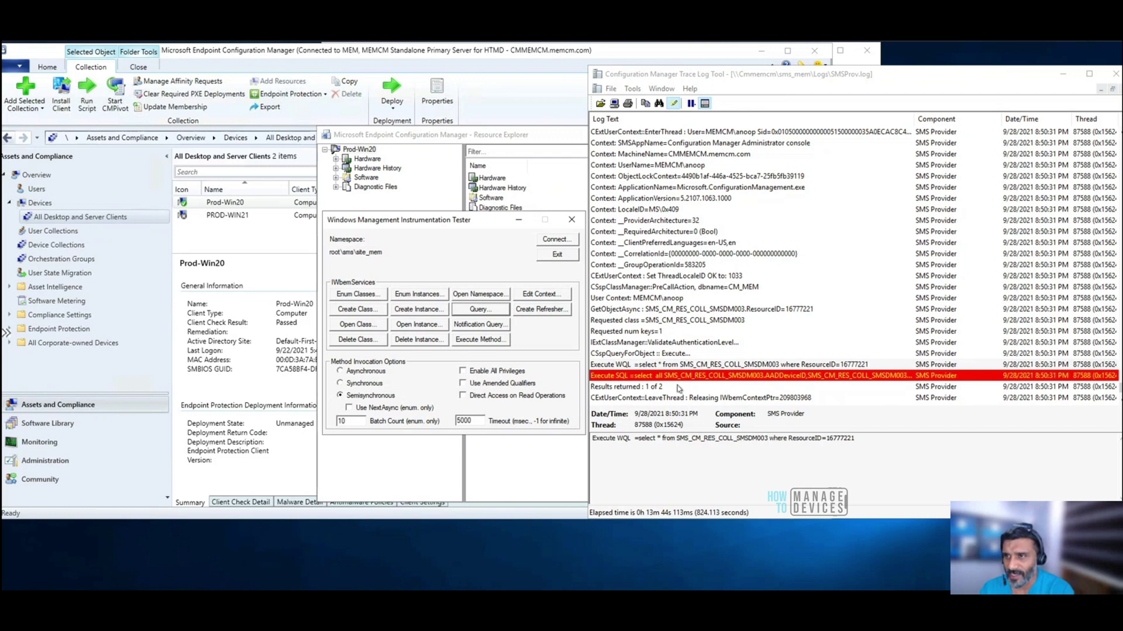
- Review the Execute WQL, SELECT DISTINCT and LeaveThread entries in SMSProv.log
{"action": "left_click", "coordinate": [700, 365]}
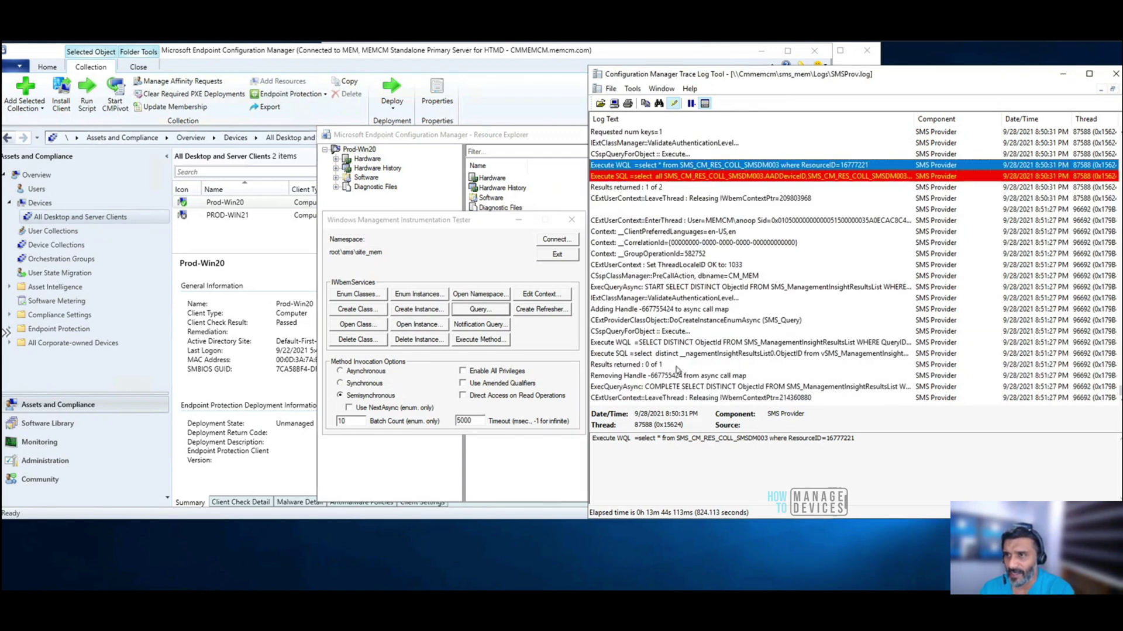
{"action": "left_click", "coordinate": [676, 377]}
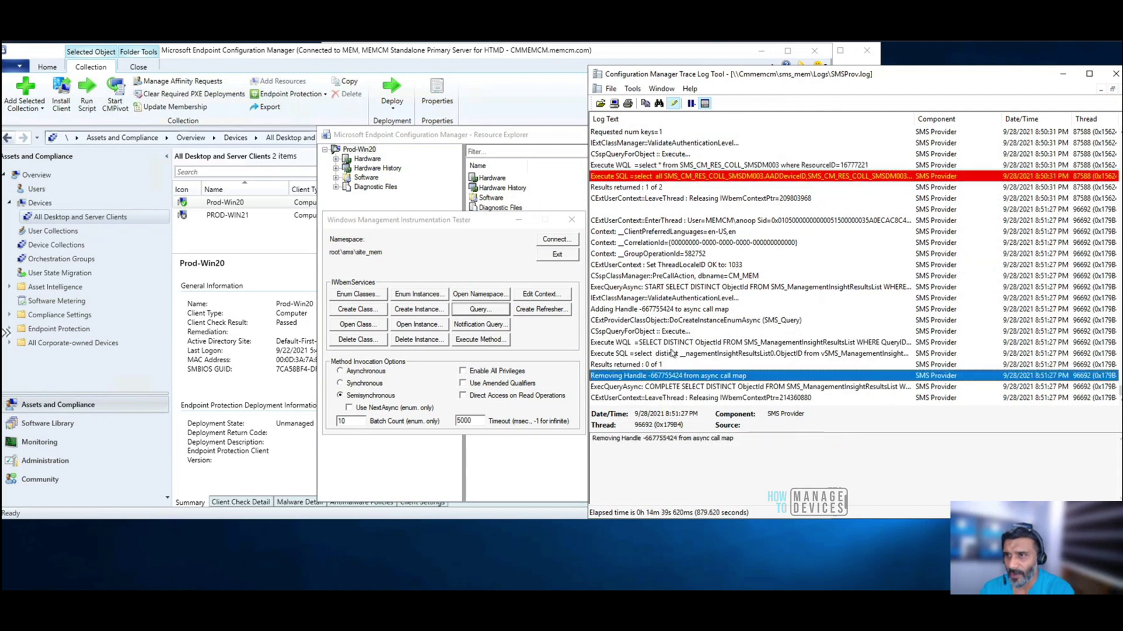
{"action": "left_click", "coordinate": [674, 343]}
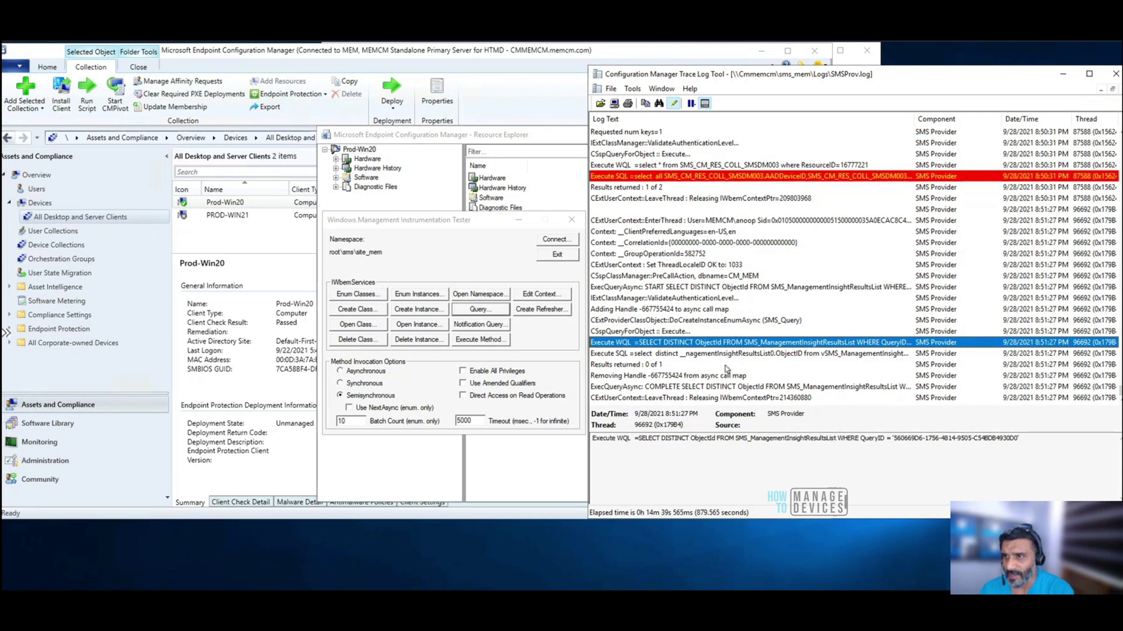
{"action": "left_click", "coordinate": [728, 398]}
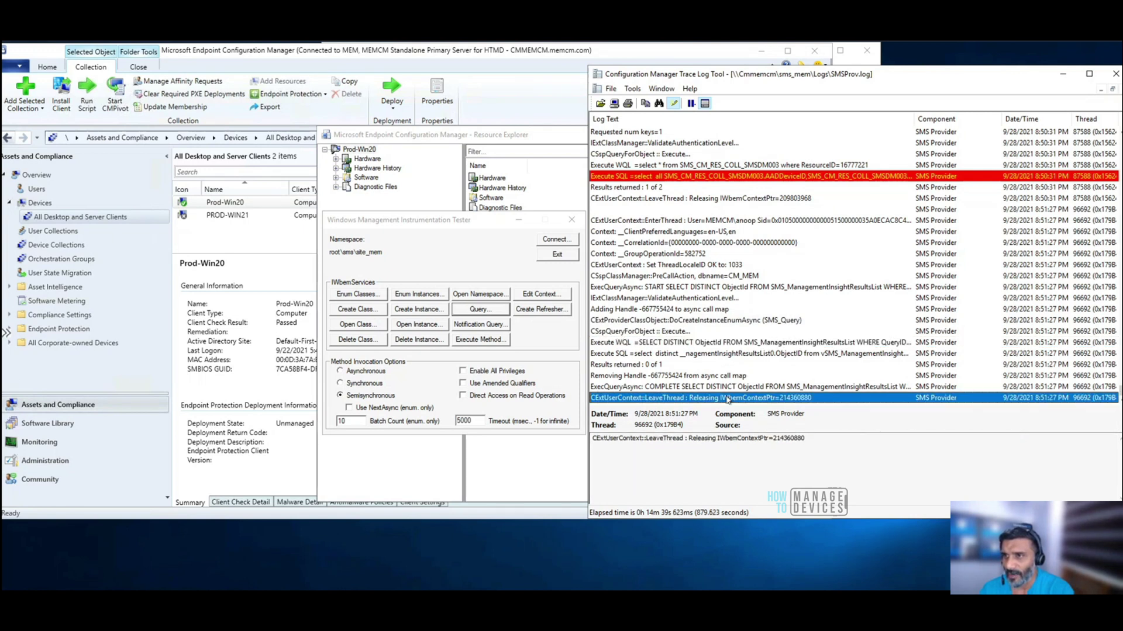
{"action": "left_click", "coordinate": [725, 342]}
{"action": "left_click", "coordinate": [566, 279]}
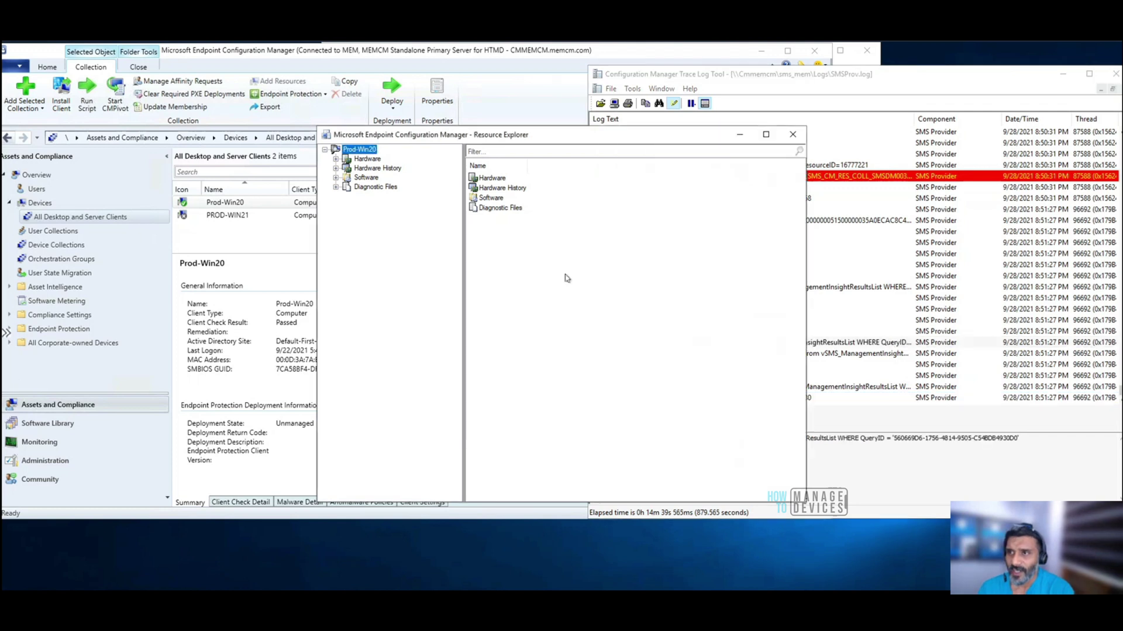
{"action": "left_click", "coordinate": [859, 387]}
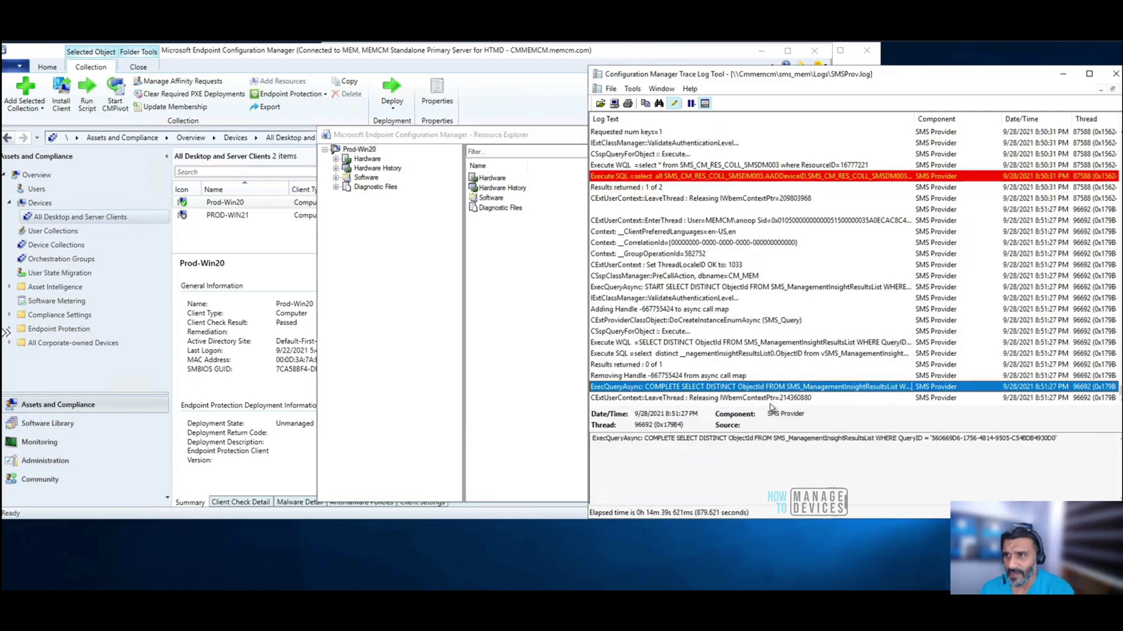
{"action": "left_click", "coordinate": [762, 407]}
{"action": "left_click", "coordinate": [760, 400]}
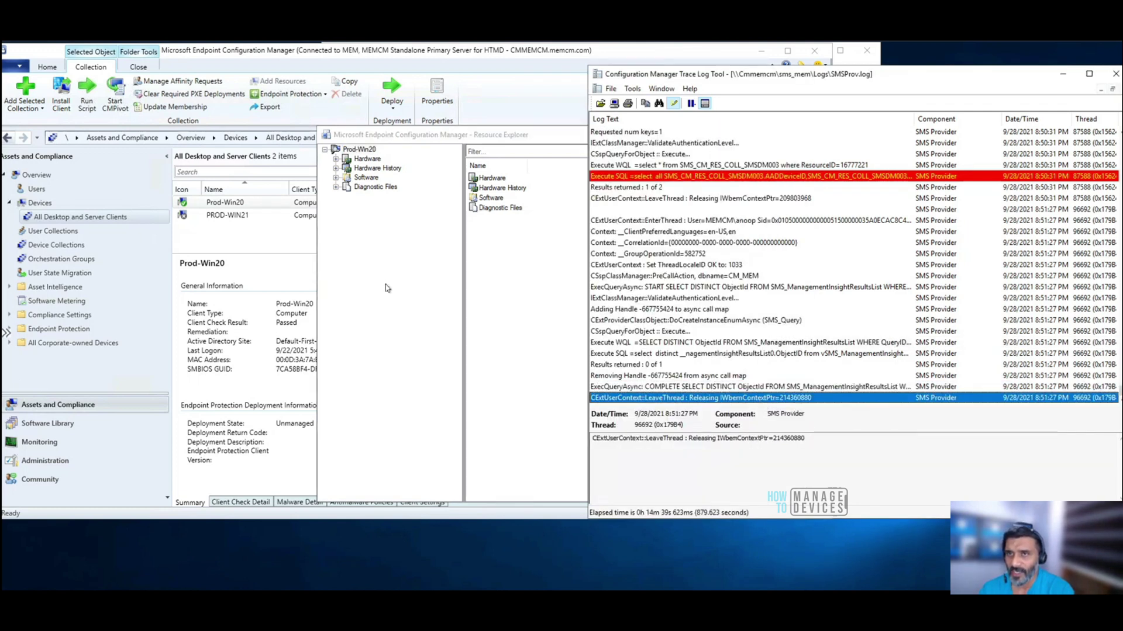
- Close Resource Explorer, open User Collections, and copy the logged Select Count(*) WQL query
{"action": "double_click", "coordinate": [325, 137]}
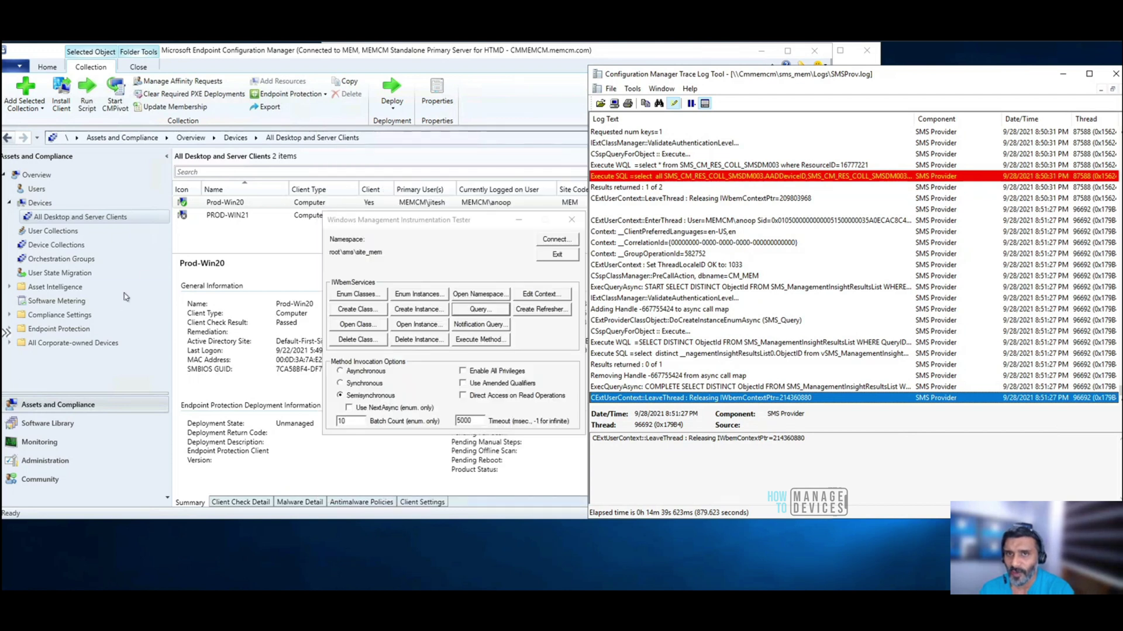
{"action": "left_click", "coordinate": [56, 232]}
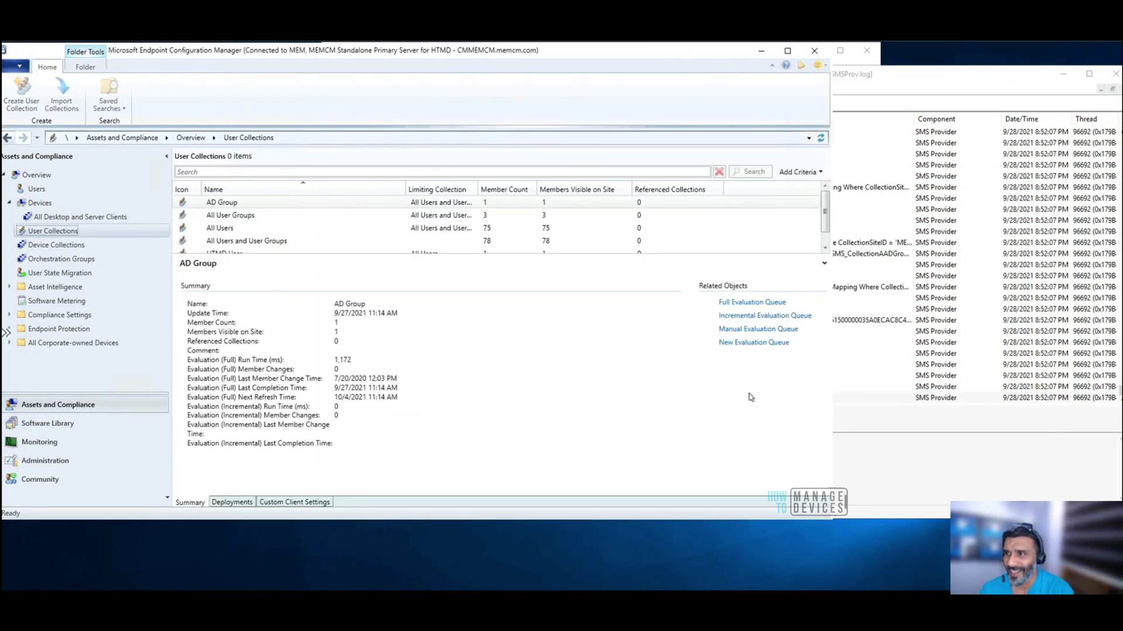
{"action": "left_click", "coordinate": [884, 400]}
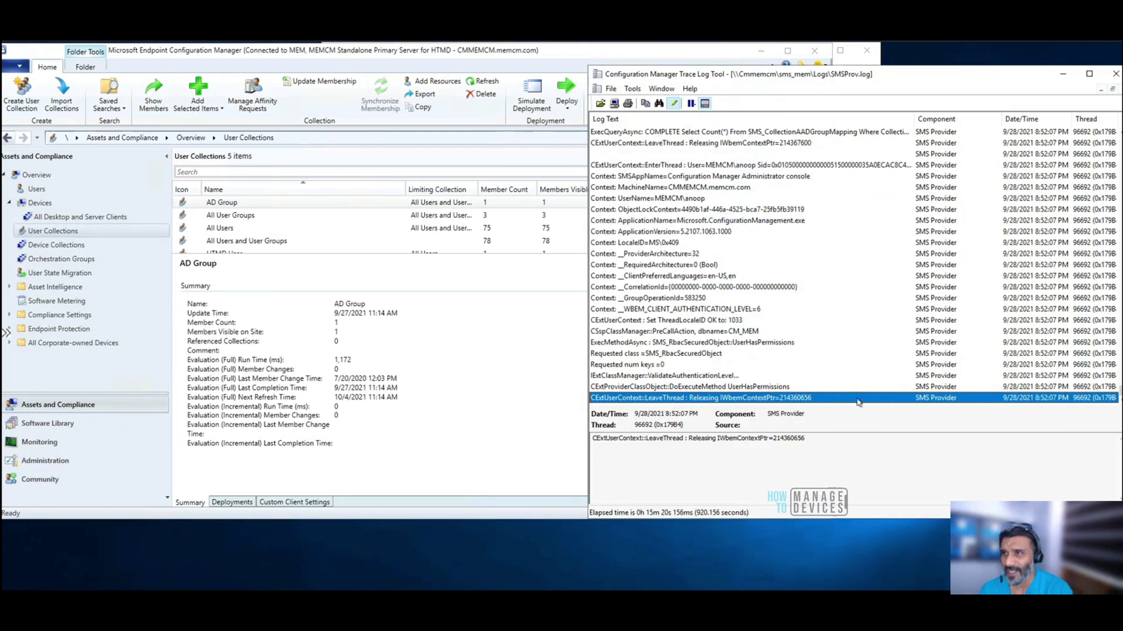
{"action": "key", "text": "ctrl+f"}
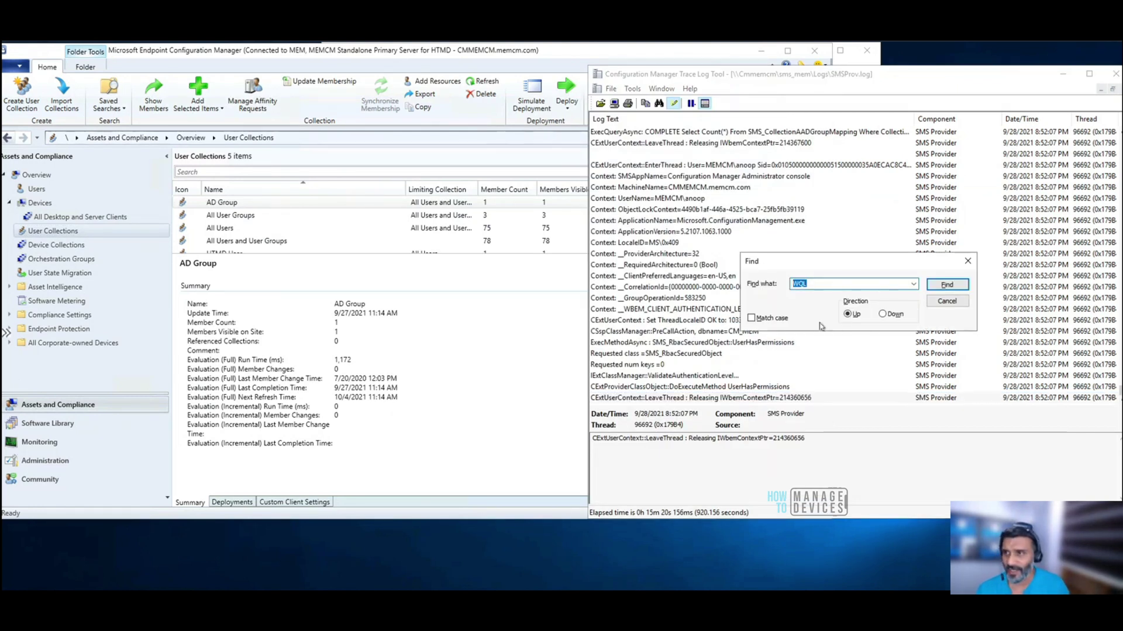
{"action": "left_click", "coordinate": [935, 286]}
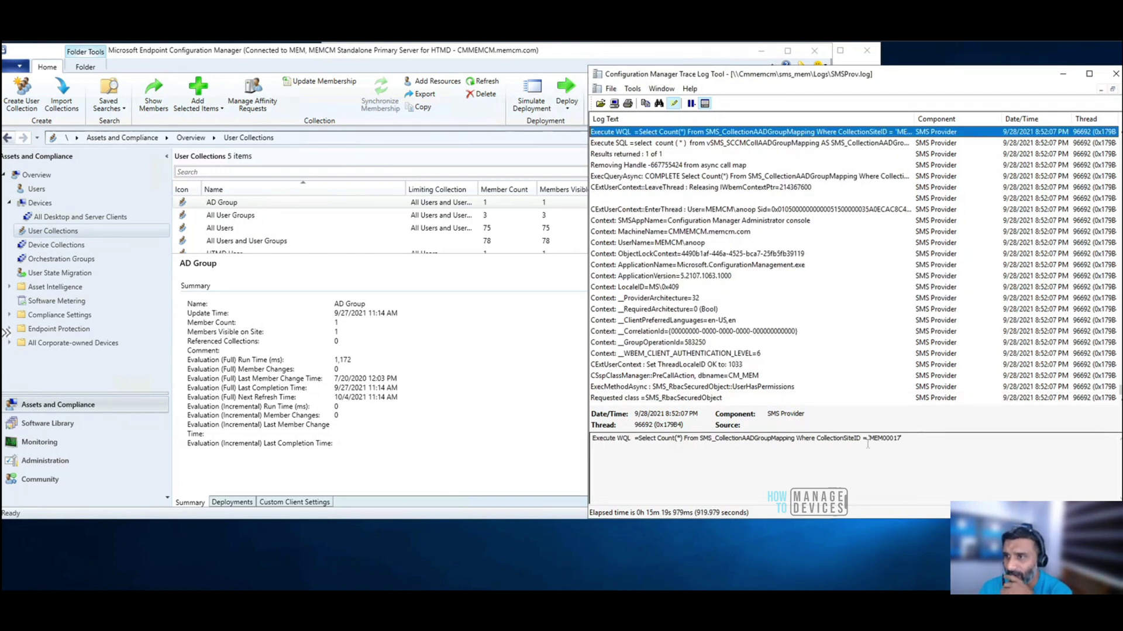
{"action": "left_click_drag", "start_coordinate": [904, 439], "coordinate": [638, 439]}
{"action": "right_click", "coordinate": [679, 446]}
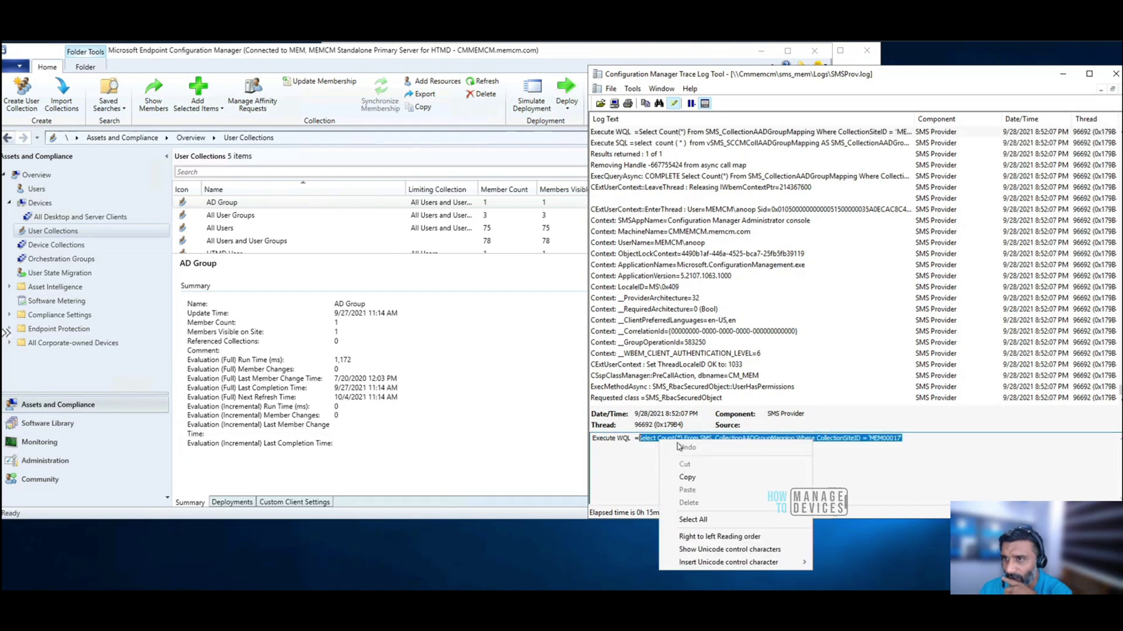
{"action": "left_click", "coordinate": [687, 477]}
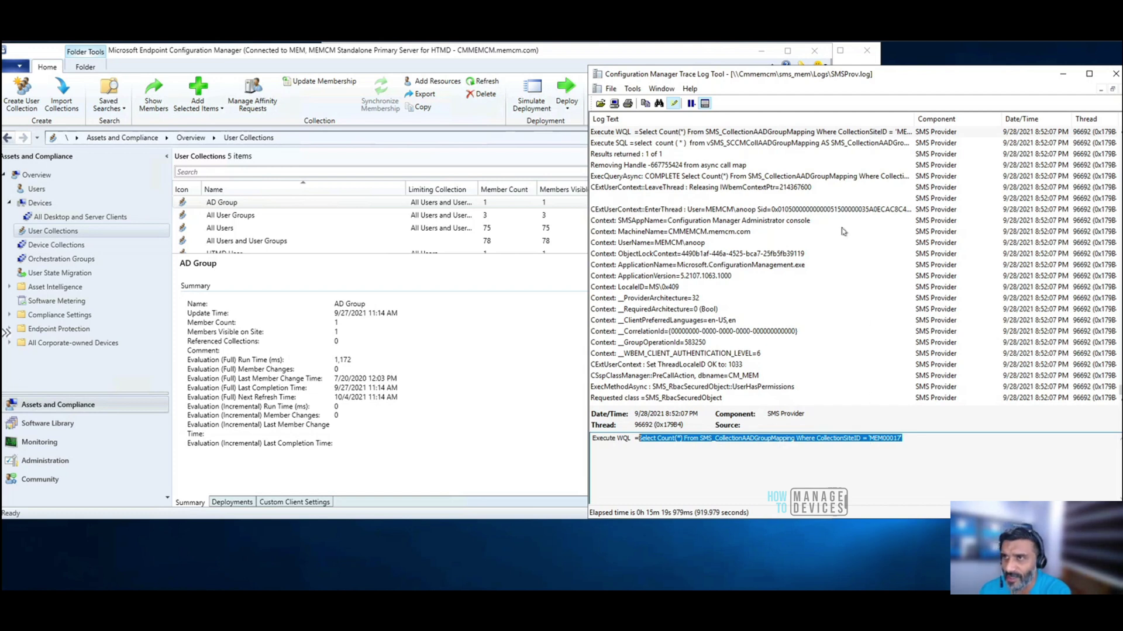
- Find and select the SELECT * FROM SMS_Collection WHERE CollectionType=1 ORDER BY Name query
{"action": "key", "text": "ctrl+f"}
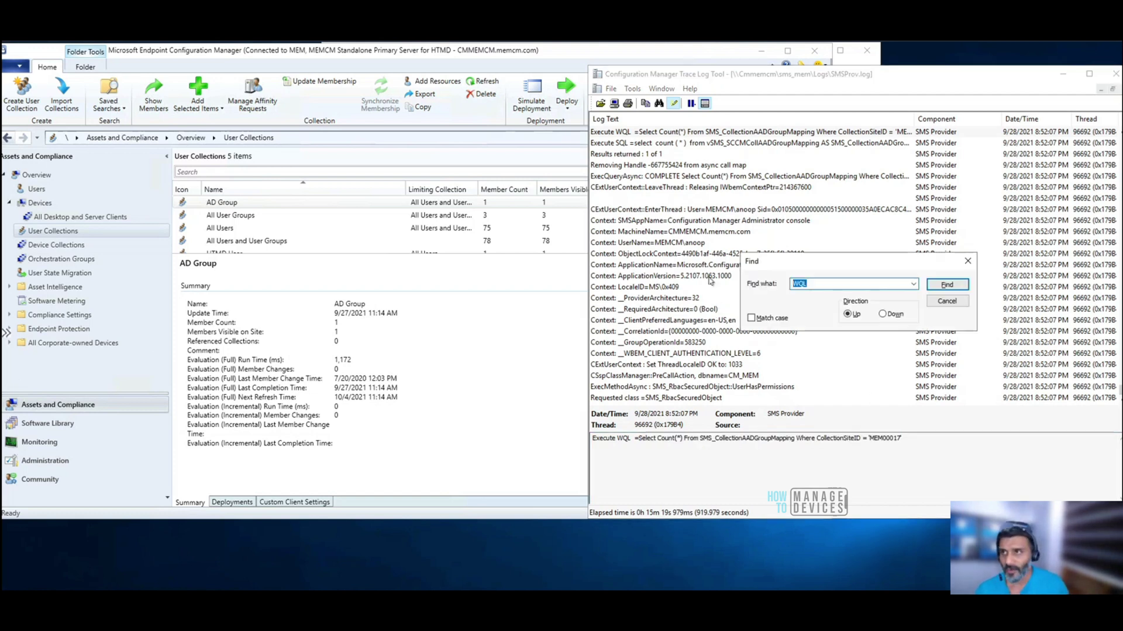
{"action": "left_click", "coordinate": [945, 285]}
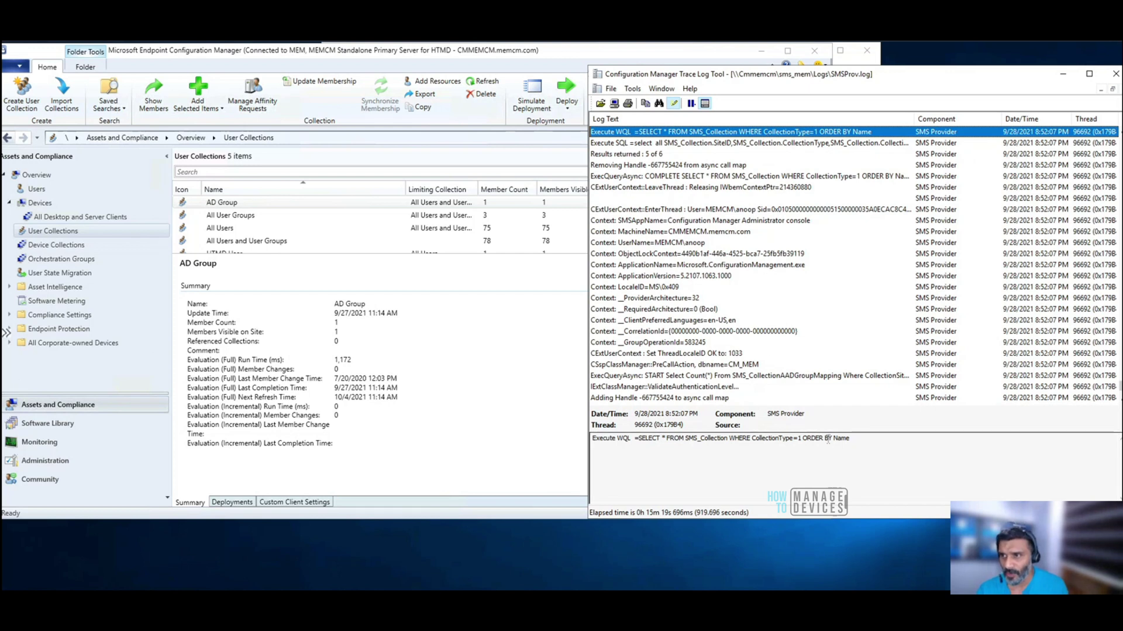
{"action": "left_click_drag", "start_coordinate": [860, 439], "coordinate": [641, 443]}
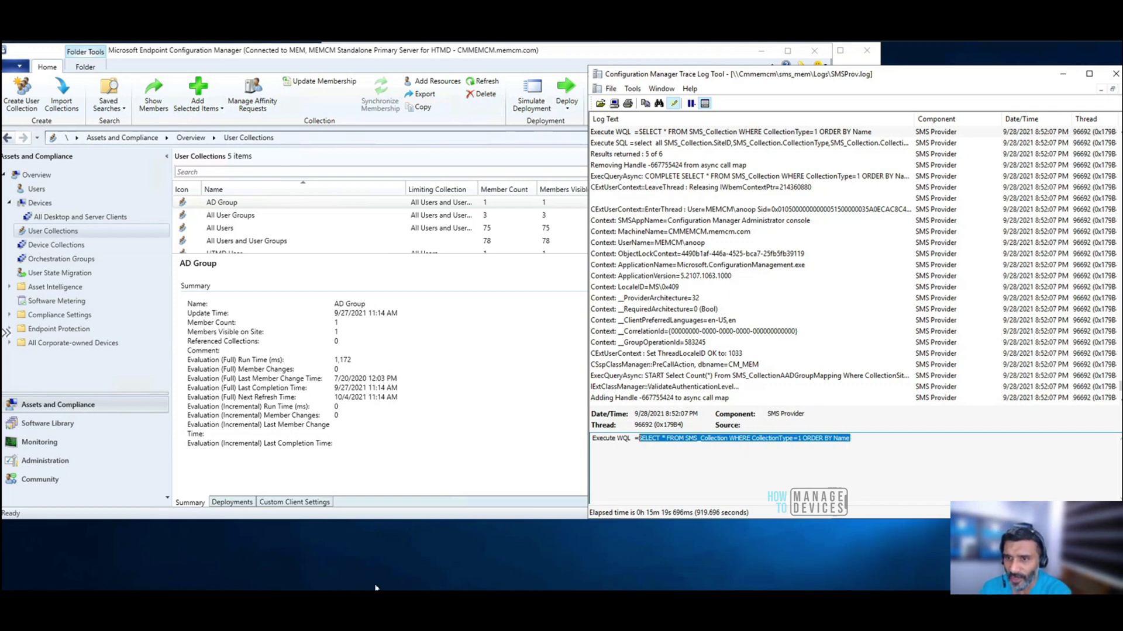
- Paste the copied CollectionType=1 query into WBEMTest and run it, returning 5 collections
{"action": "key", "text": "alt+Tab"}
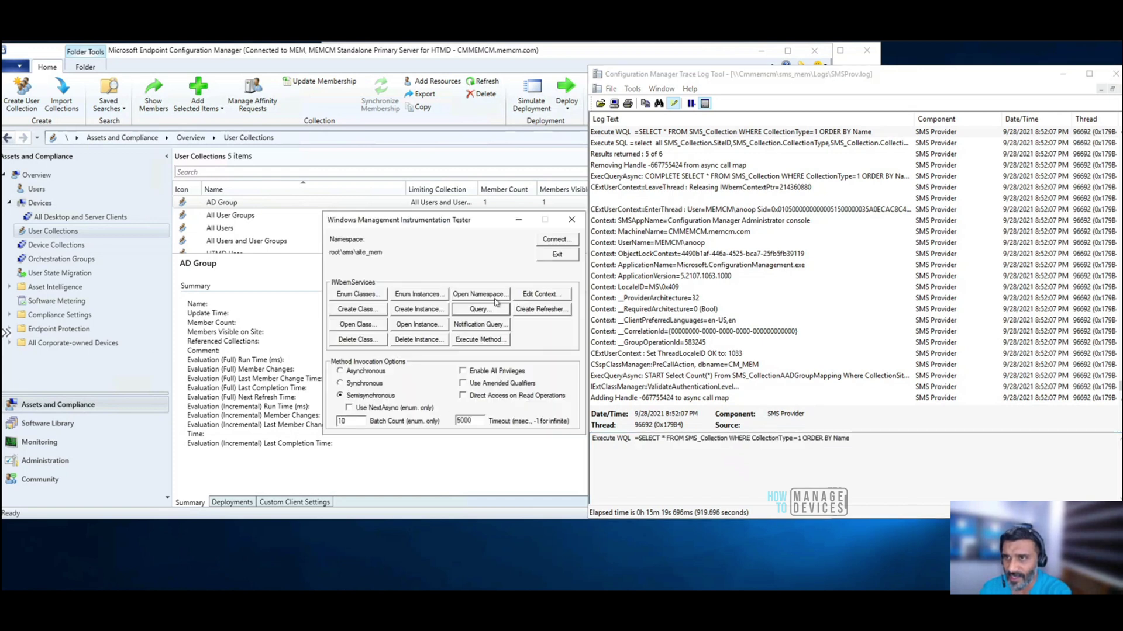
{"action": "left_click", "coordinate": [494, 311]}
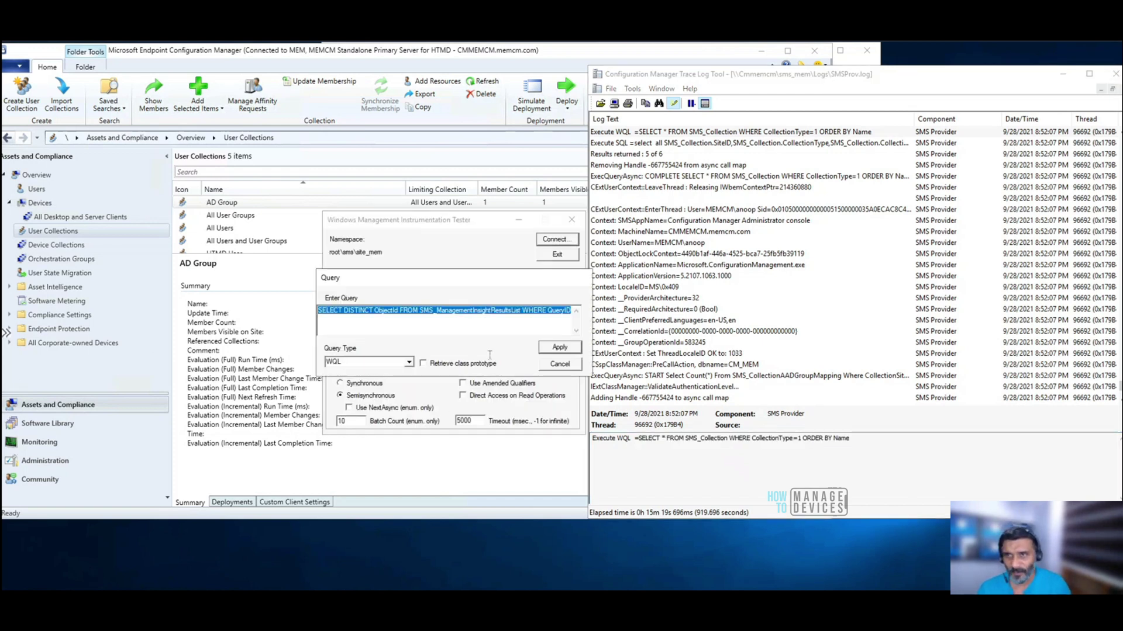
{"action": "key", "text": "ctrl+v"}
{"action": "key", "text": "Return"}
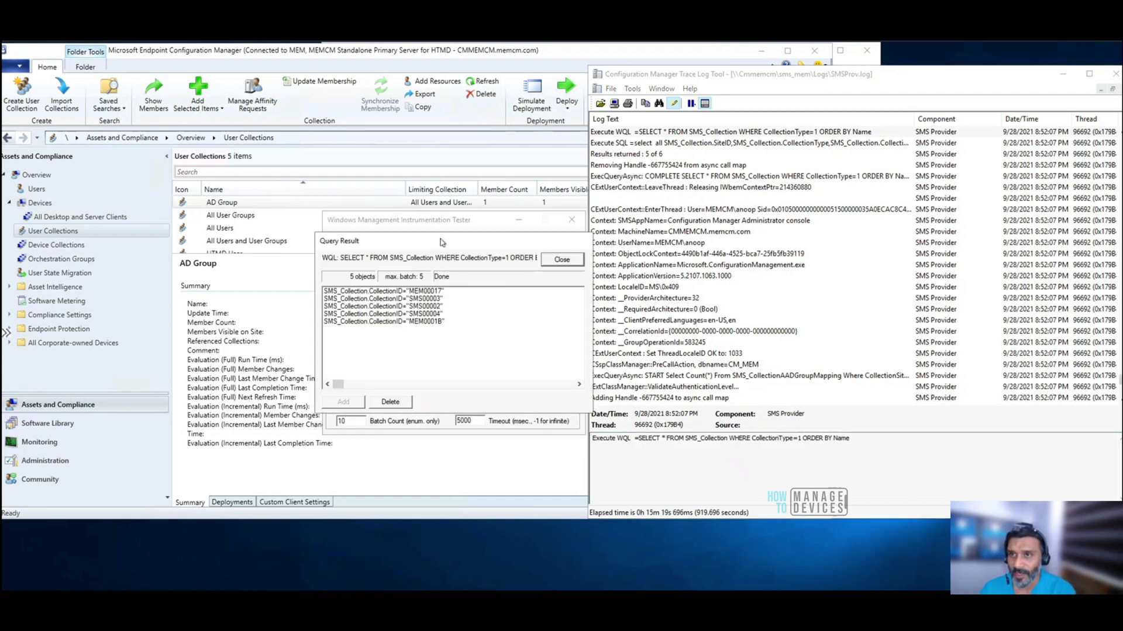
{"action": "left_click_drag", "start_coordinate": [441, 242], "coordinate": [442, 280]}
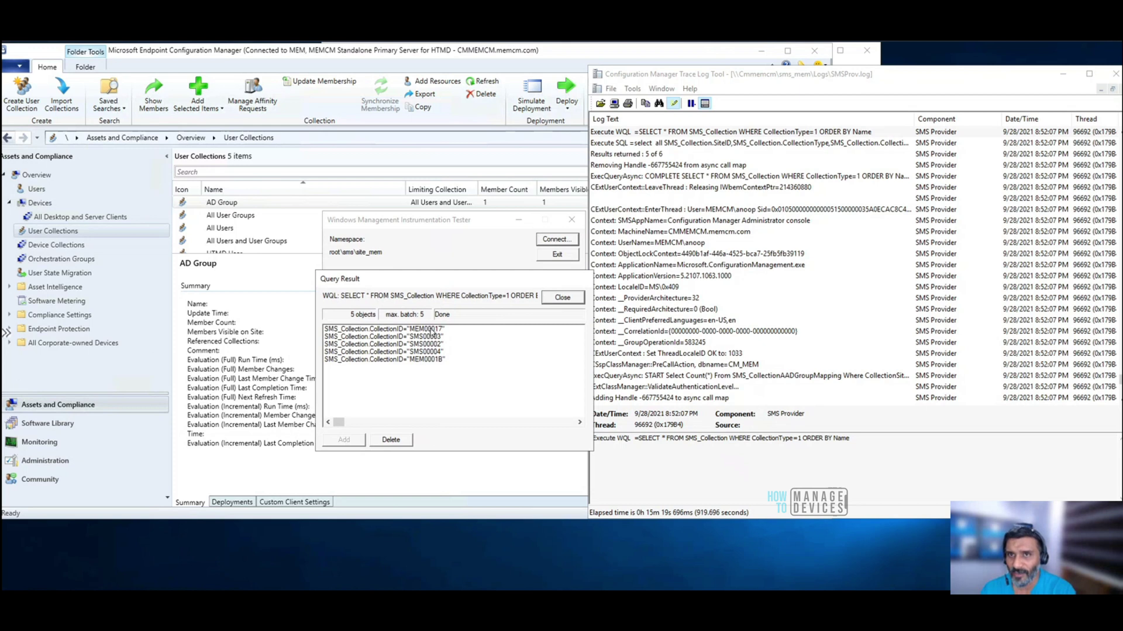
- Inspect MEM00017's MOF definition, highlighting its LimitToCollectionName value
{"action": "double_click", "coordinate": [426, 330]}
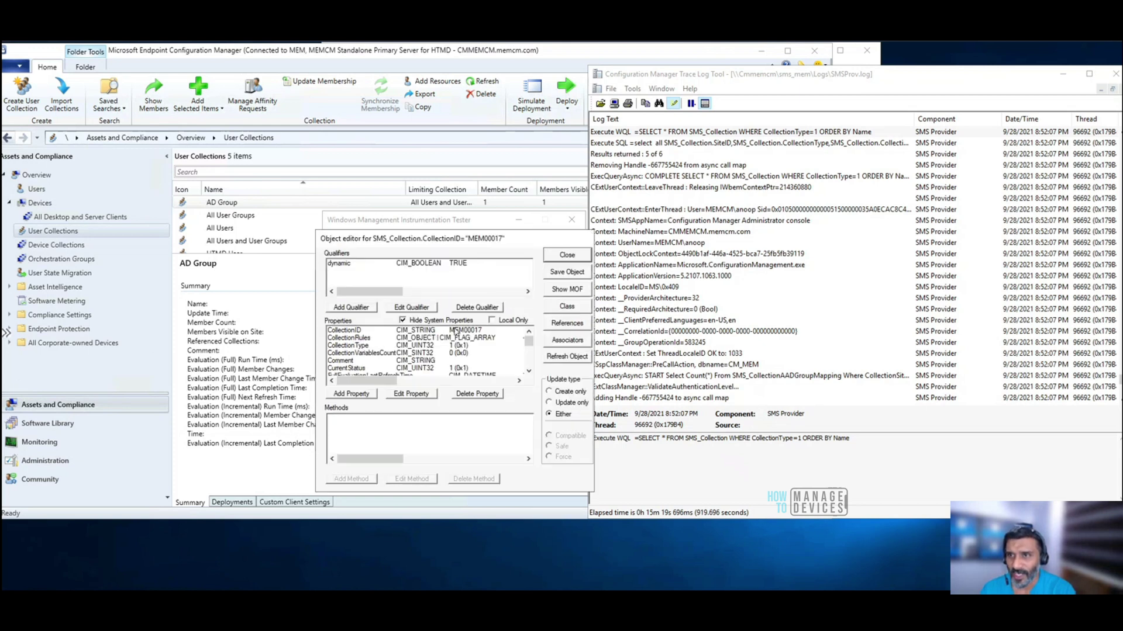
{"action": "left_click", "coordinate": [565, 289]}
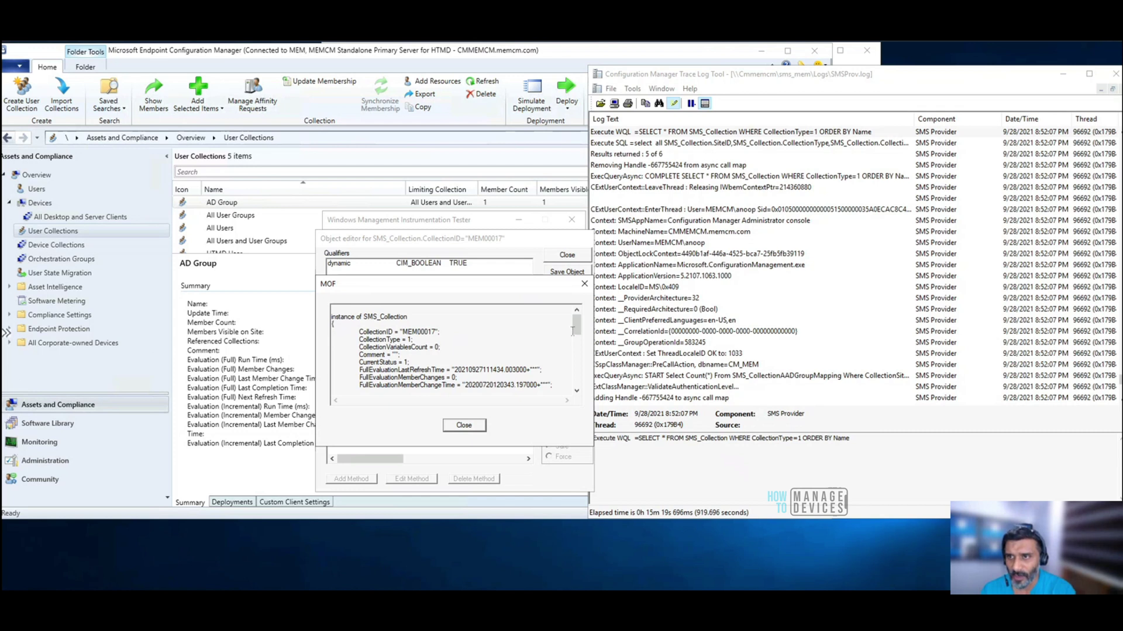
{"action": "scroll", "coordinate": [497, 355], "scroll_direction": "down", "scroll_amount": 5}
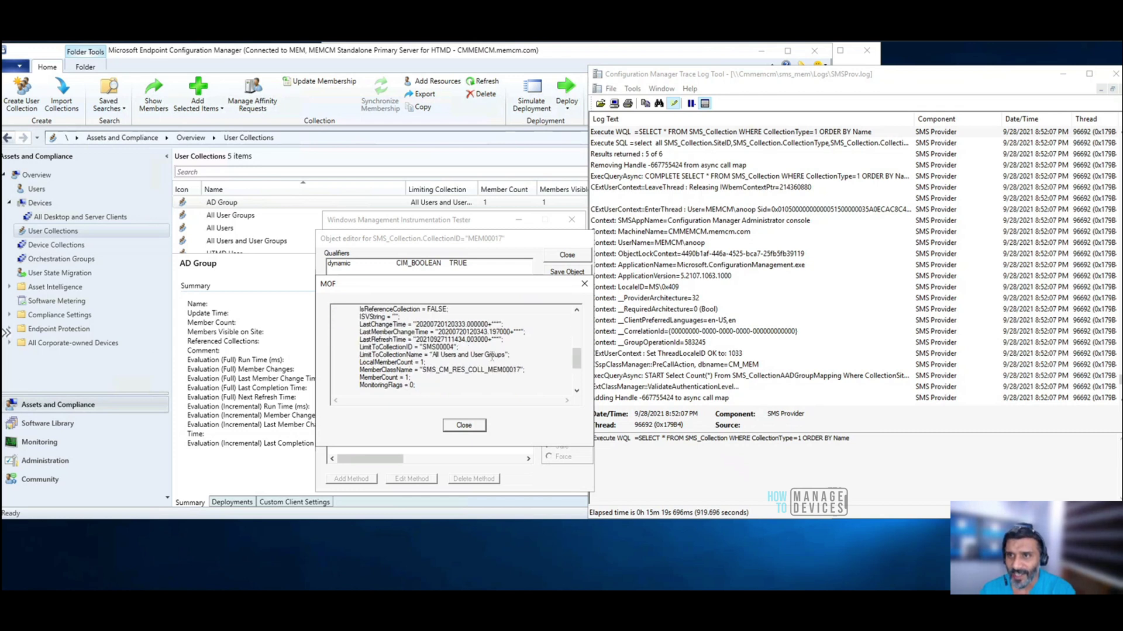
{"action": "left_click_drag", "start_coordinate": [508, 355], "coordinate": [436, 356]}
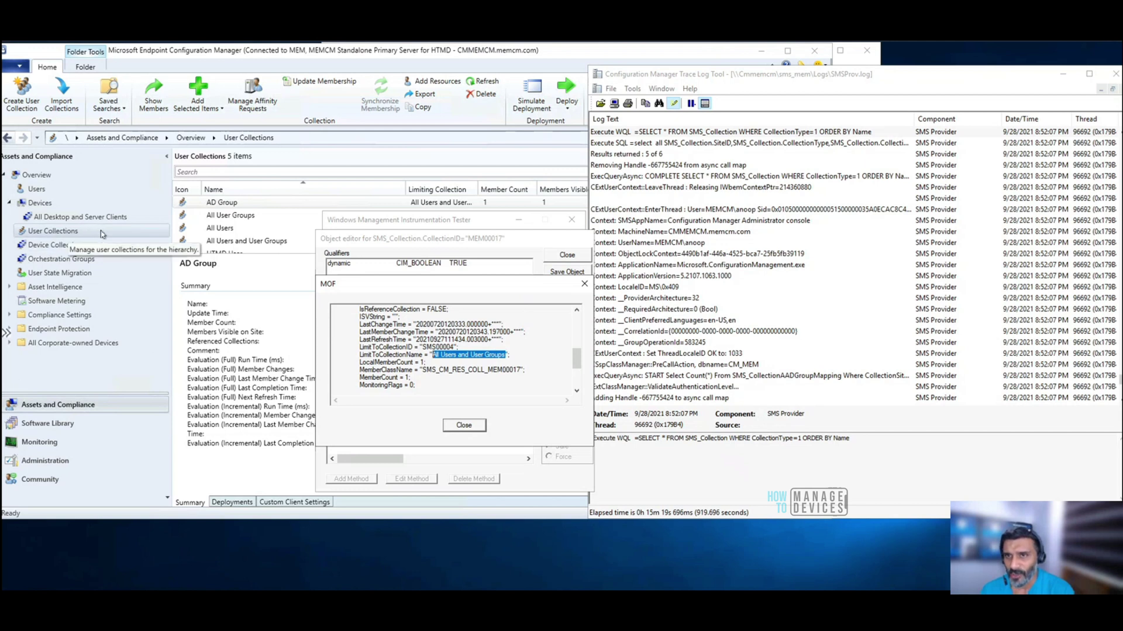
{"action": "left_click", "coordinate": [463, 426]}
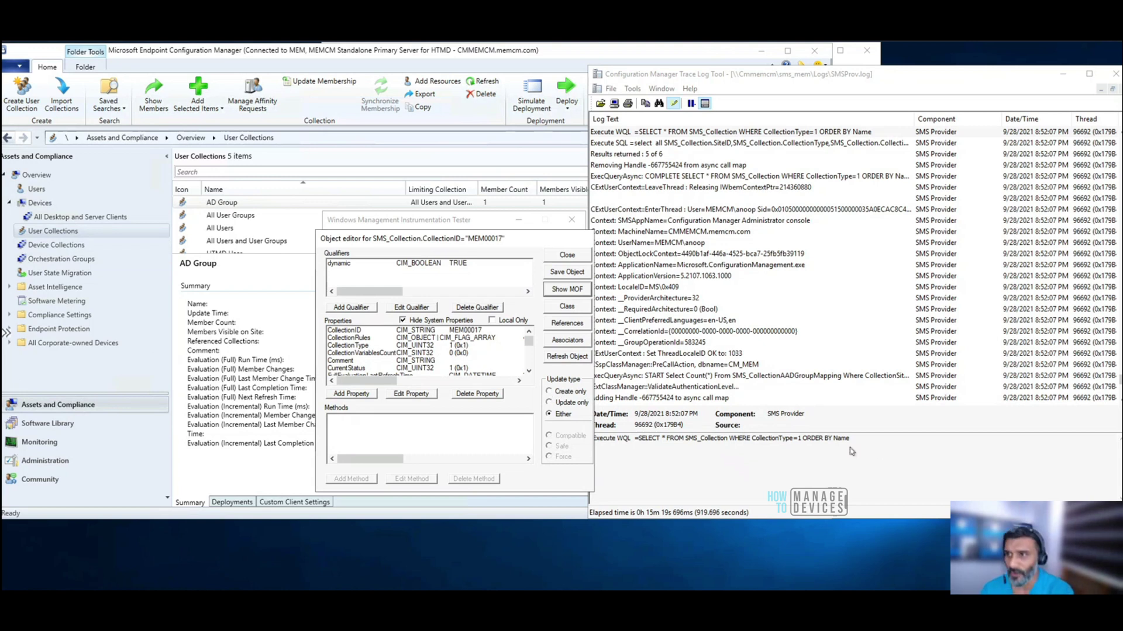
- Highlight the CollectionType=1 user-collection query in the SMSProv.log detail pane
{"action": "left_click_drag", "start_coordinate": [860, 439], "coordinate": [596, 441]}
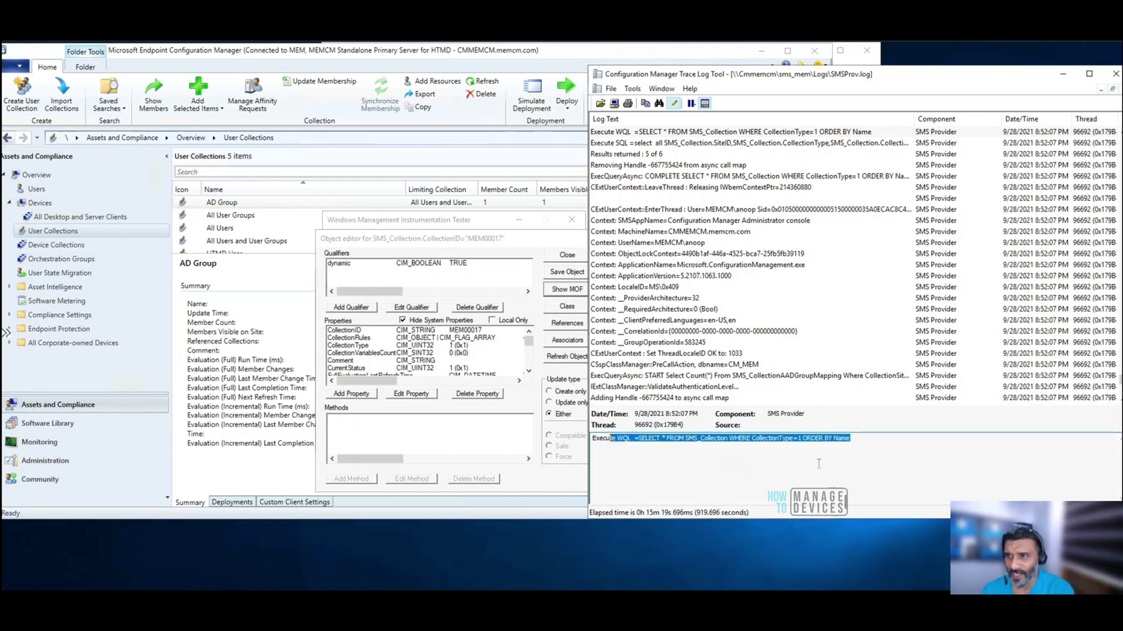
{"action": "left_click", "coordinate": [864, 441]}
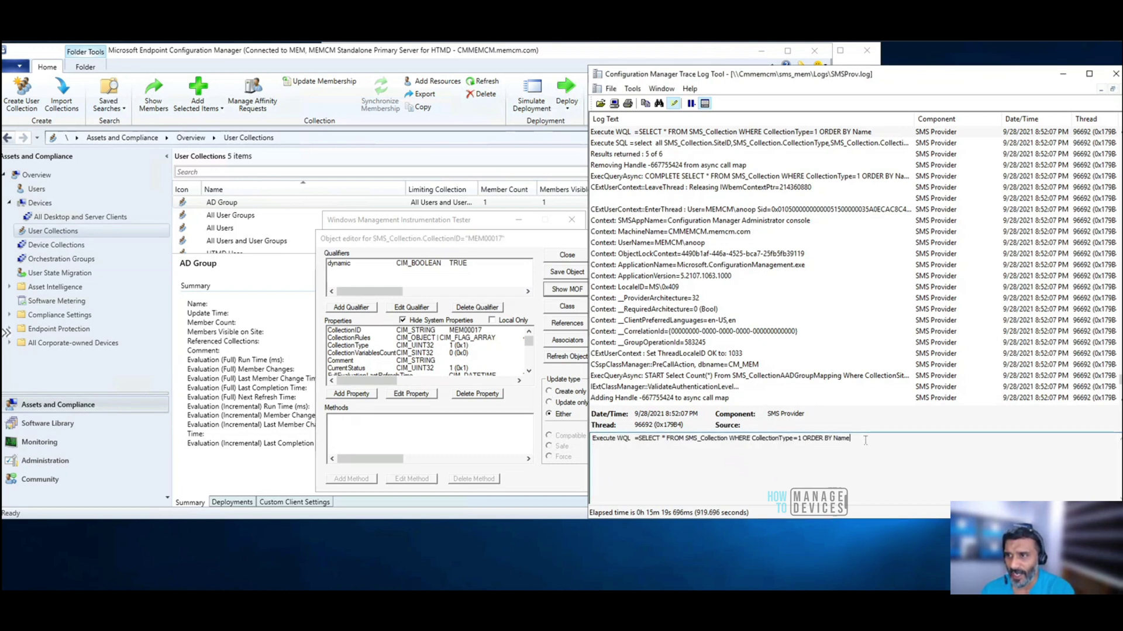
{"action": "left_click_drag", "start_coordinate": [865, 440], "coordinate": [639, 438]}
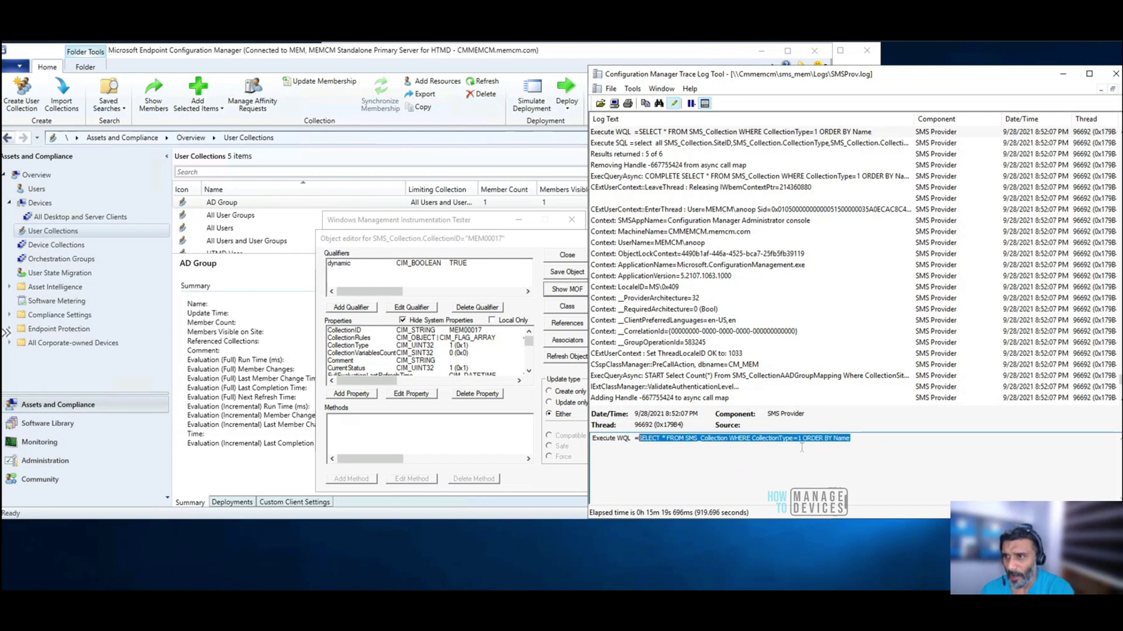
{"action": "left_click", "coordinate": [888, 446]}
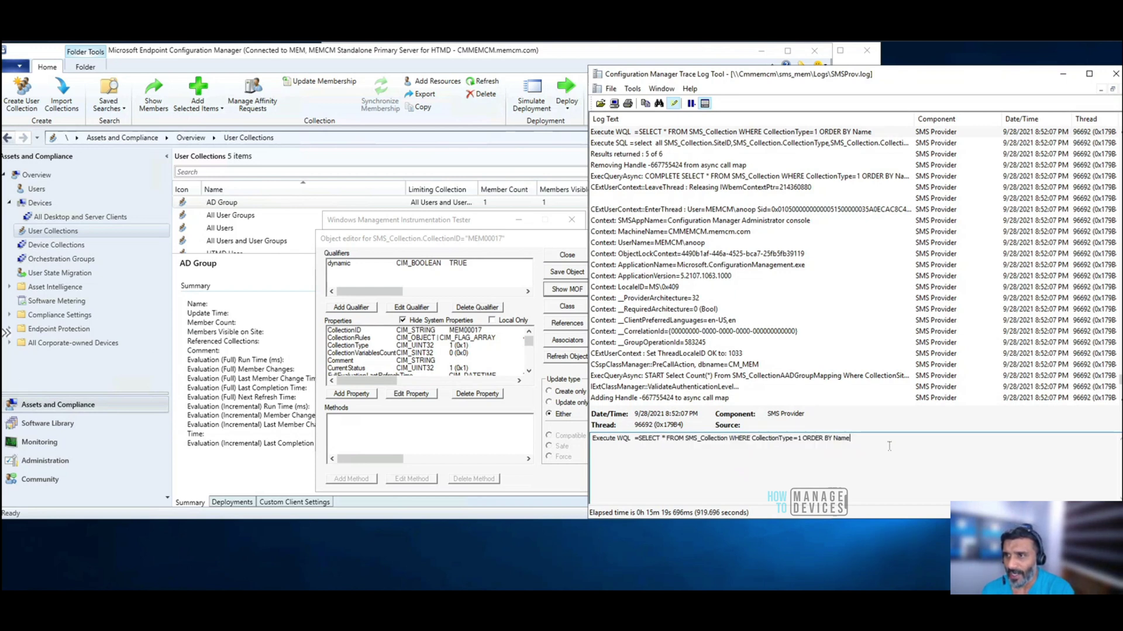
{"action": "left_click_drag", "start_coordinate": [862, 446], "coordinate": [640, 438]}
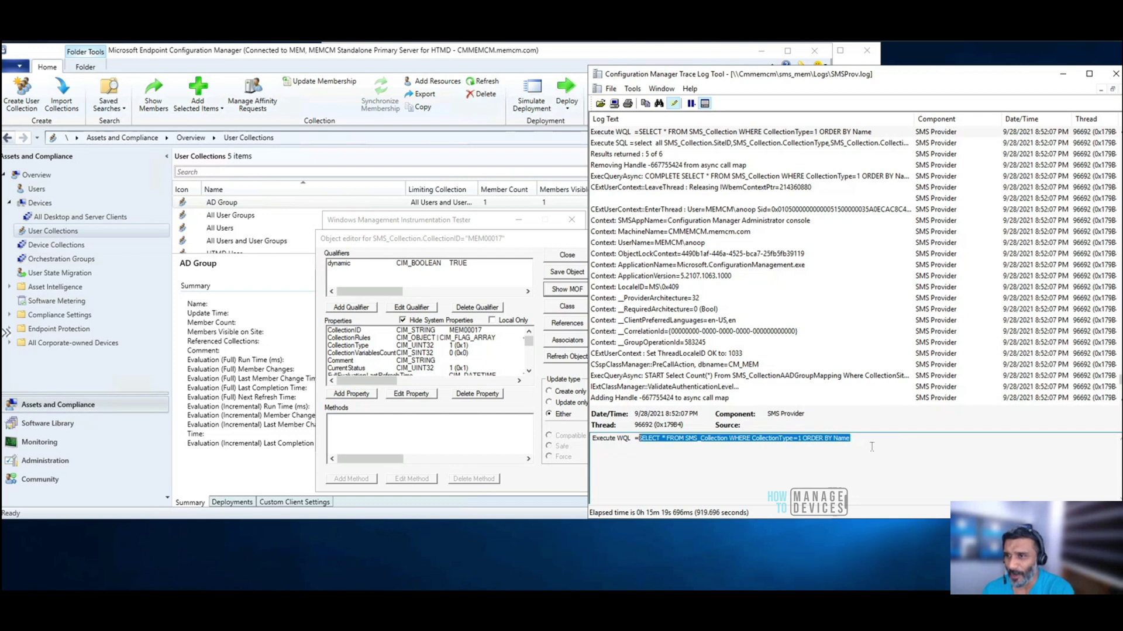
- Close the MEM00017 object editor and query results, then view the Adding Handle entry
{"action": "left_click", "coordinate": [567, 272]}
{"action": "left_click", "coordinate": [561, 297]}
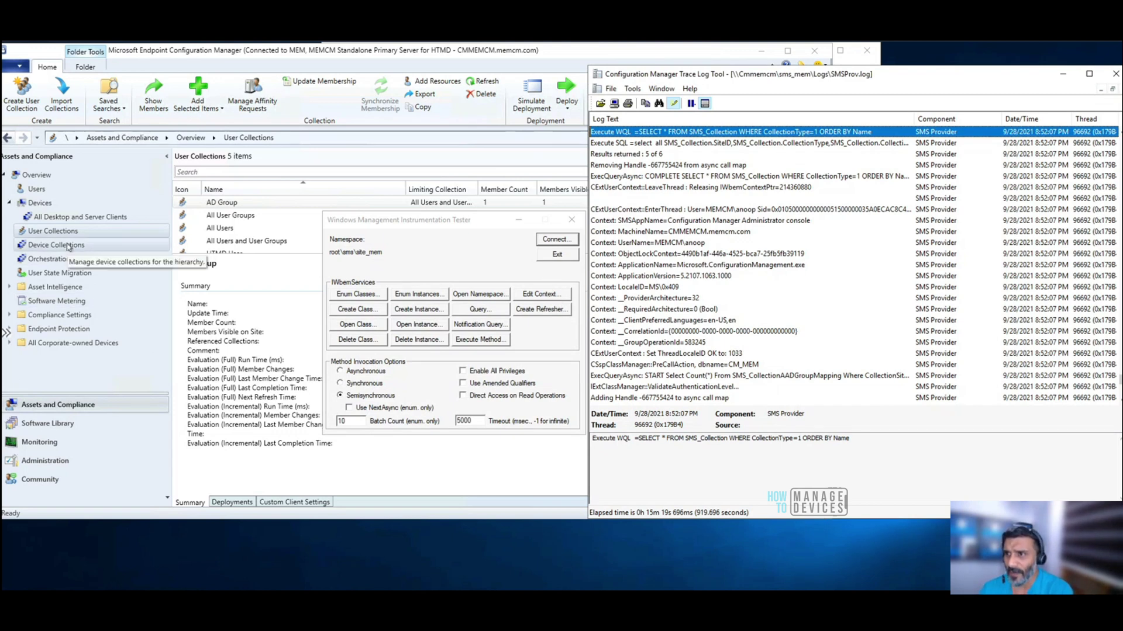
{"action": "left_click", "coordinate": [708, 398]}
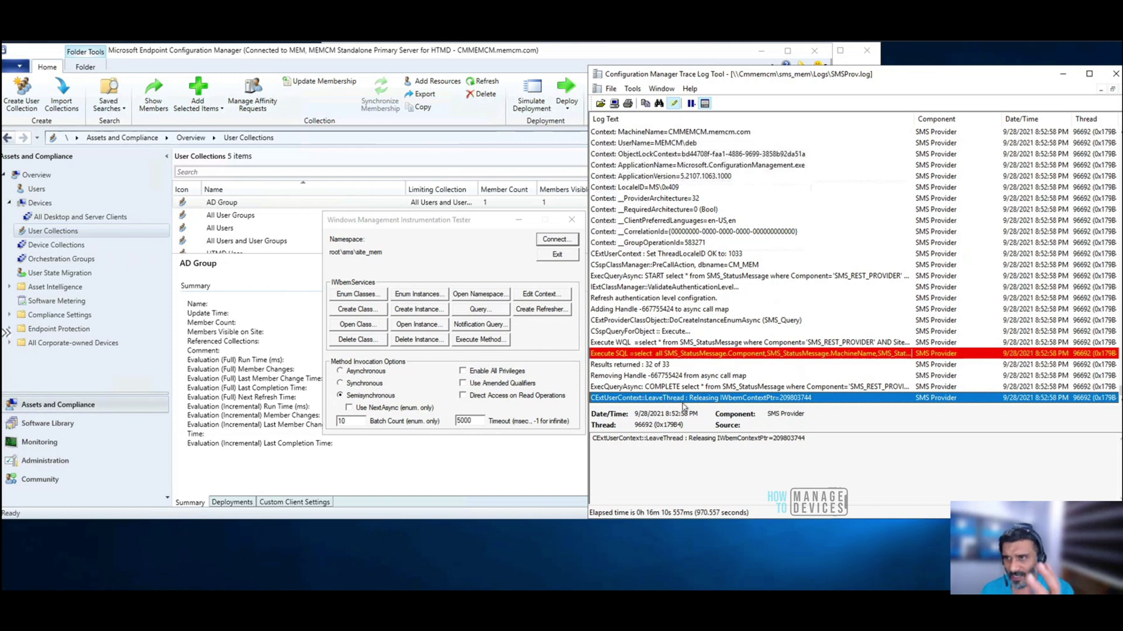
- Open Device Collections and select the logged CollectionType=2 ORDER BY Name WQL query
{"action": "left_click", "coordinate": [73, 246]}
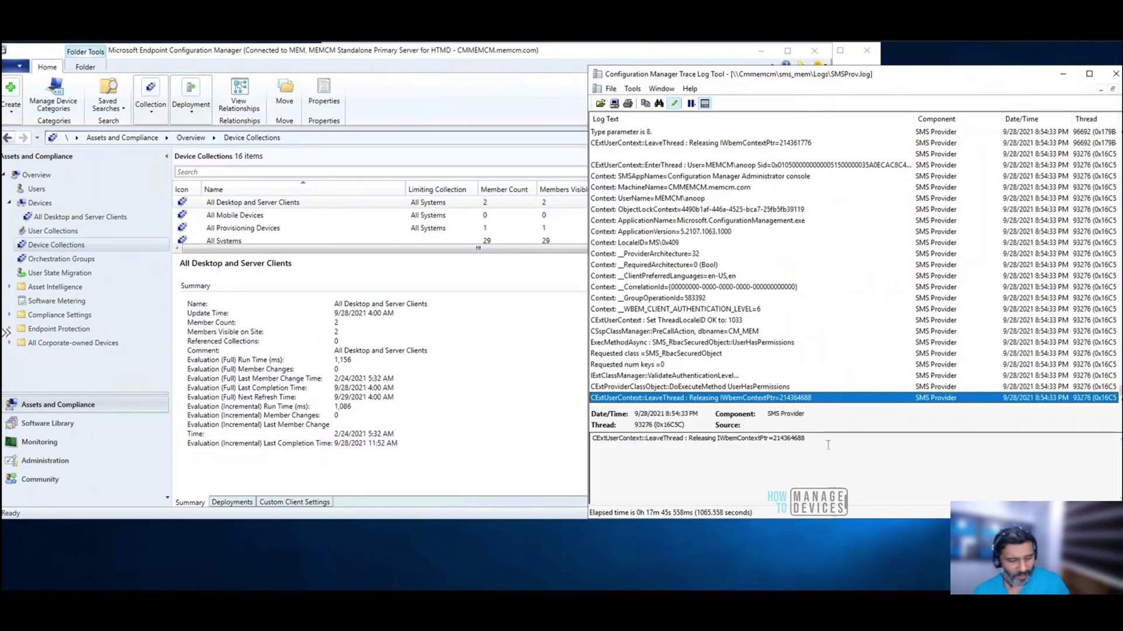
{"action": "key", "text": "ctrl+f"}
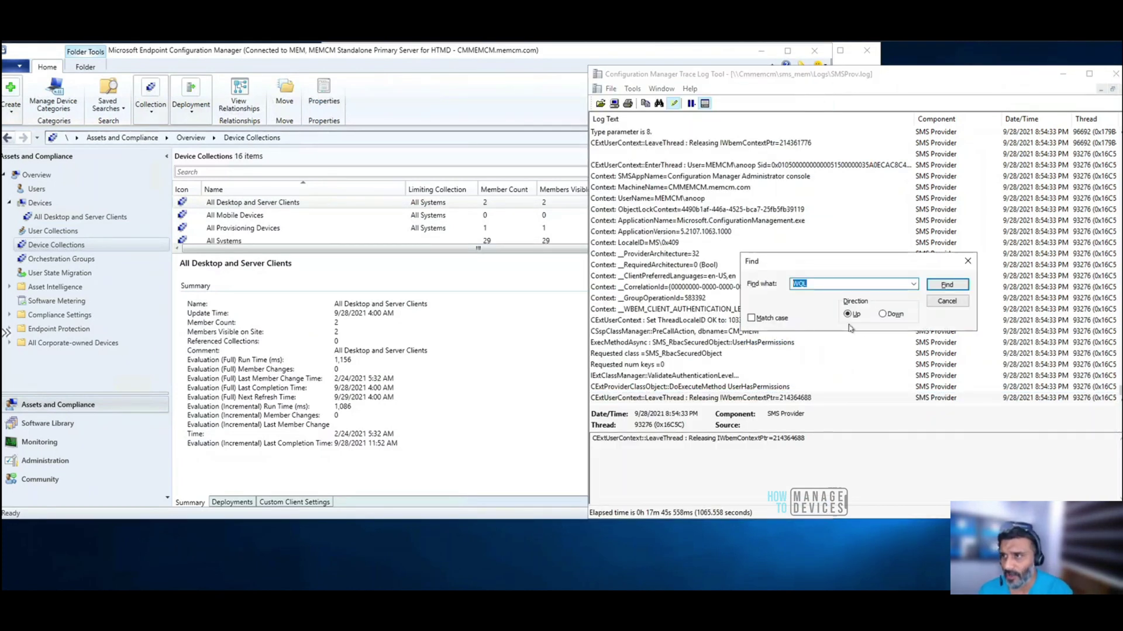
{"action": "left_click", "coordinate": [948, 287]}
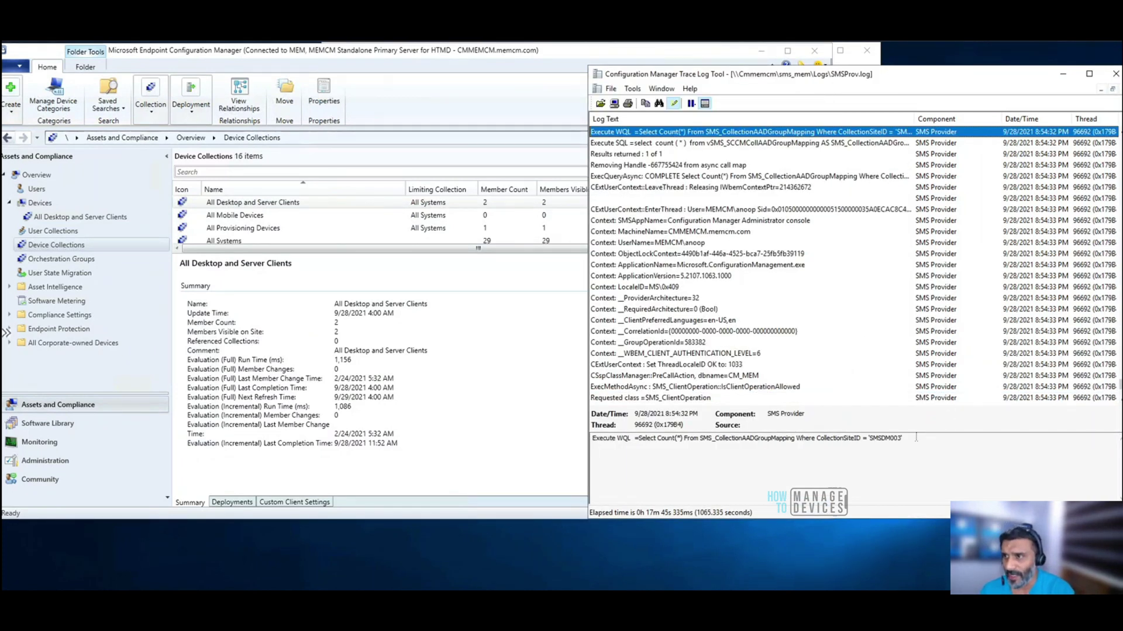
{"action": "key", "text": "ctrl+f"}
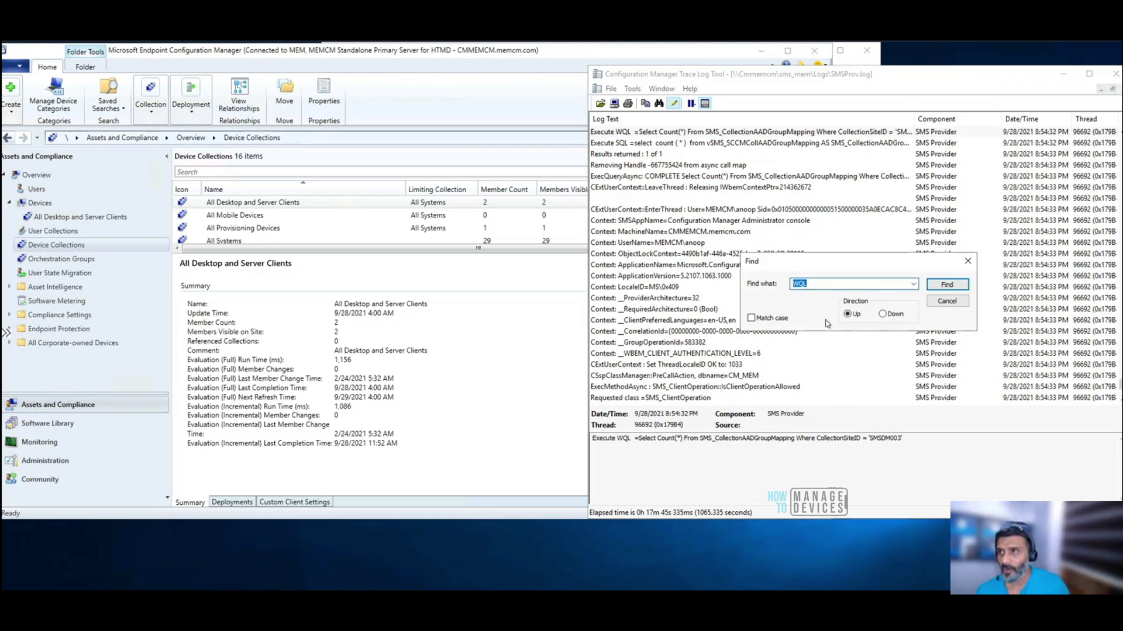
{"action": "left_click", "coordinate": [942, 284]}
{"action": "left_click_drag", "start_coordinate": [853, 439], "coordinate": [629, 440]}
{"action": "key", "text": "ctrl+c"}
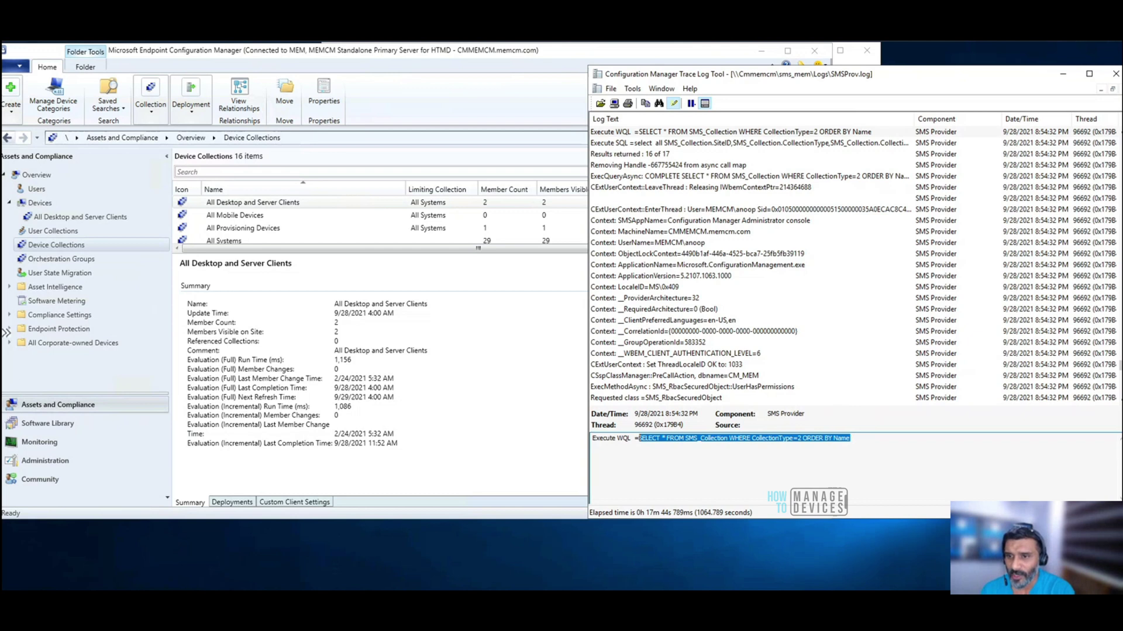
- Paste the CollectionType=2 device-collection query into WBEMTest and run it, listing 16 collections
{"action": "key", "text": "alt+Tab"}
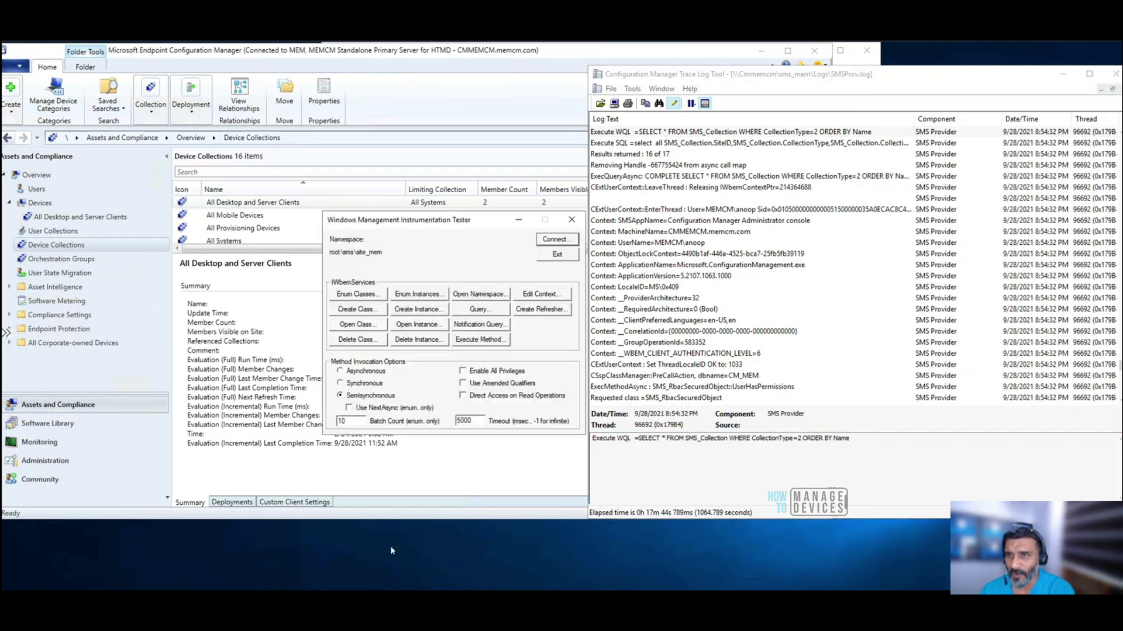
{"action": "left_click", "coordinate": [482, 309]}
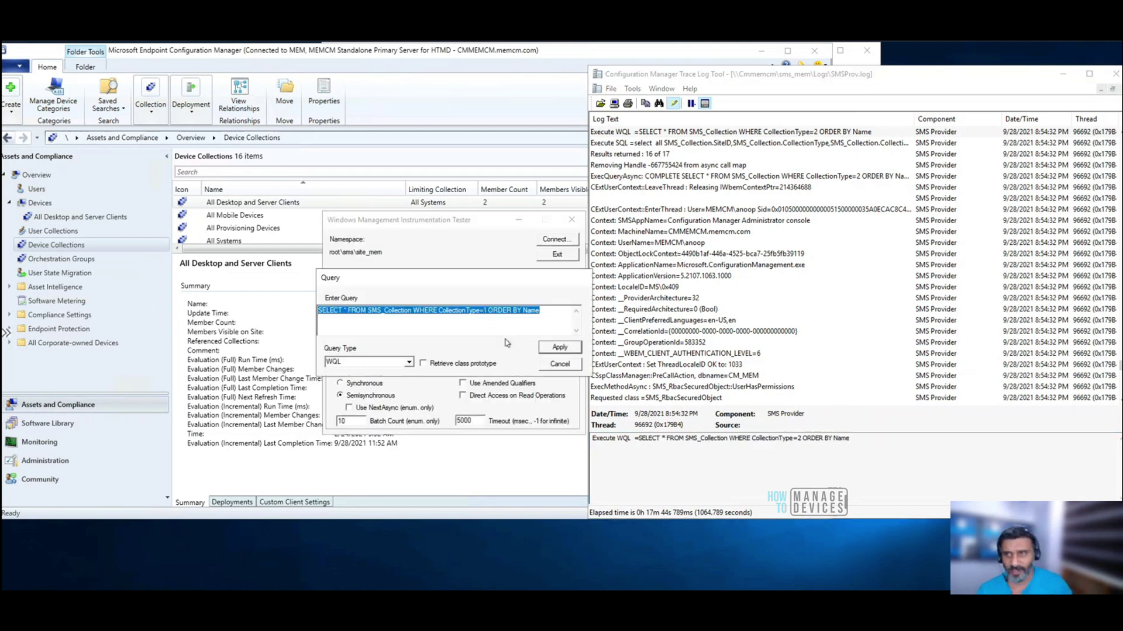
{"action": "key", "text": "ctrl+v"}
{"action": "left_click", "coordinate": [552, 347]}
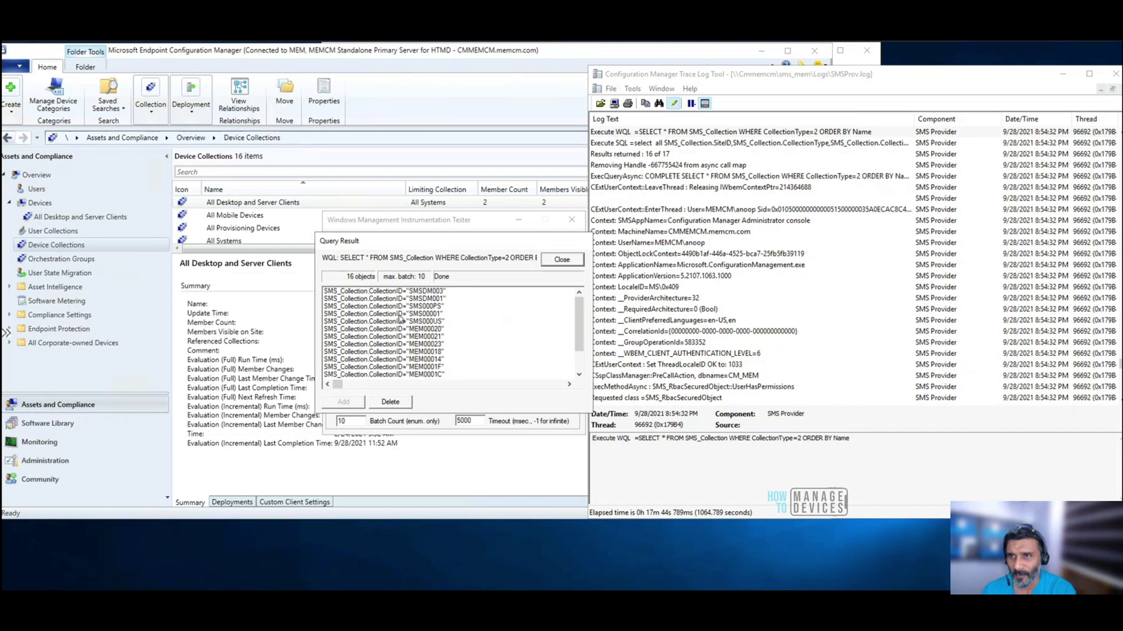
- Check in SMS00001's MOF that its Name is All Systems, then close the editor
{"action": "double_click", "coordinate": [400, 314]}
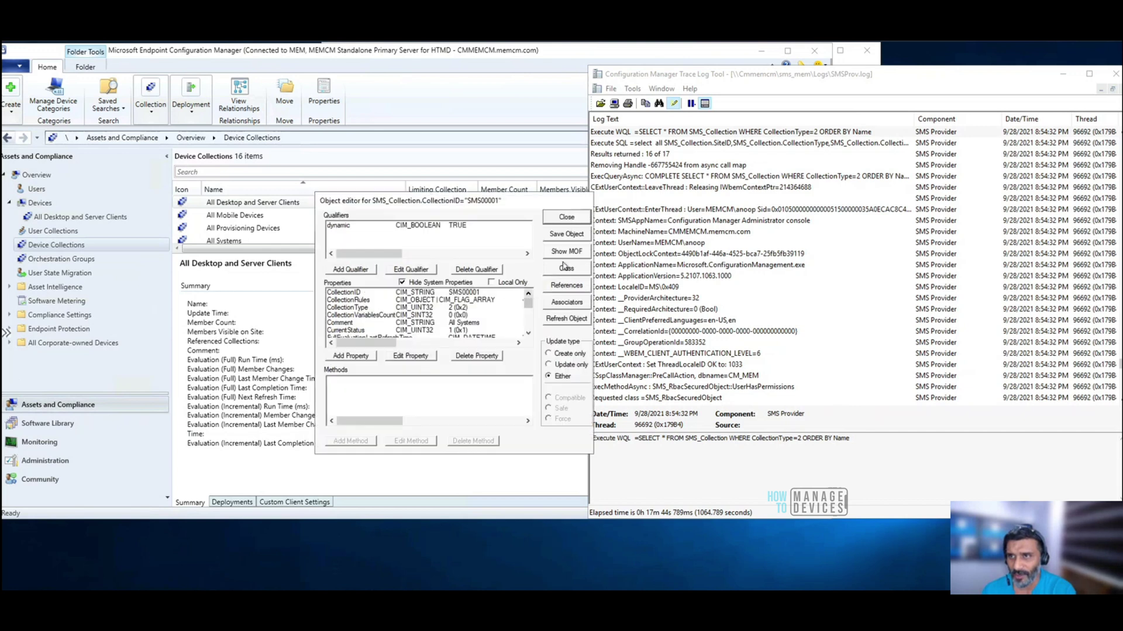
{"action": "left_click", "coordinate": [567, 252]}
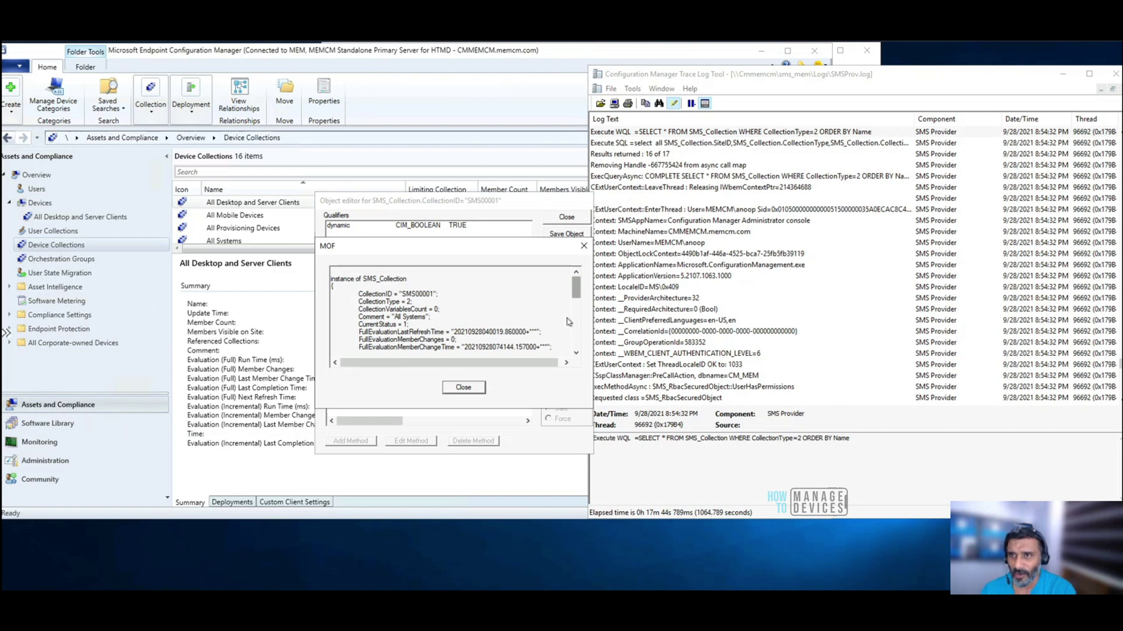
{"action": "scroll", "coordinate": [570, 334], "scroll_direction": "down", "scroll_amount": 5}
{"action": "mouse_move", "coordinate": [573, 343]}
{"action": "left_mouse_down"}
{"action": "mouse_move", "coordinate": [578, 327]}
{"action": "mouse_move", "coordinate": [578, 340]}
{"action": "left_mouse_up"}
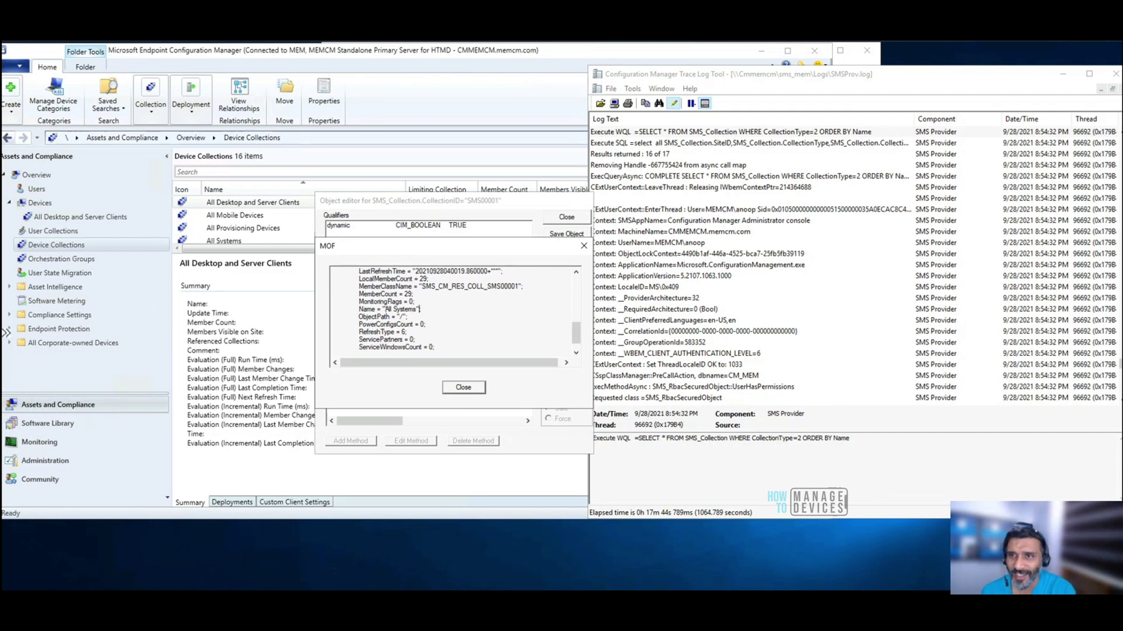
{"action": "left_click_drag", "start_coordinate": [419, 309], "coordinate": [359, 309]}
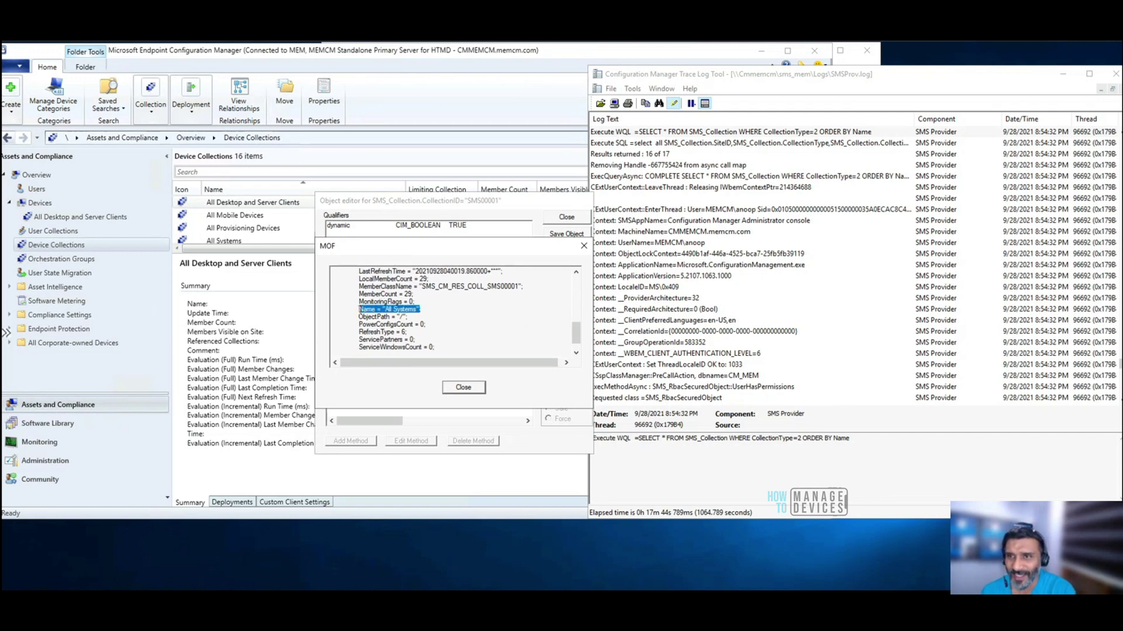
{"action": "left_click", "coordinate": [463, 387]}
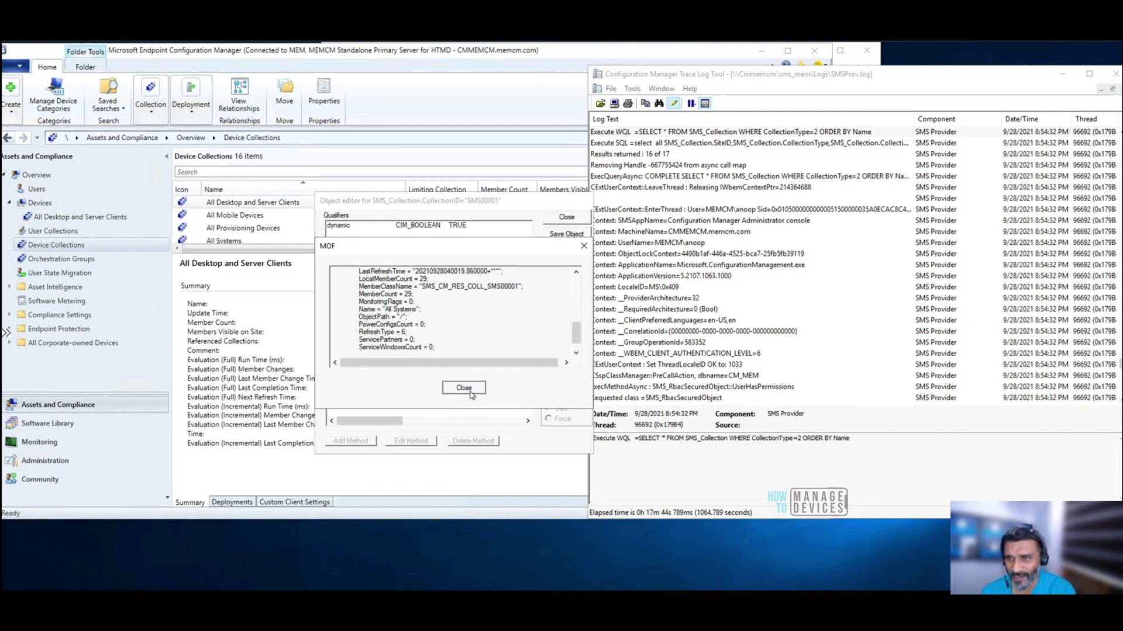
{"action": "left_click", "coordinate": [566, 217]}
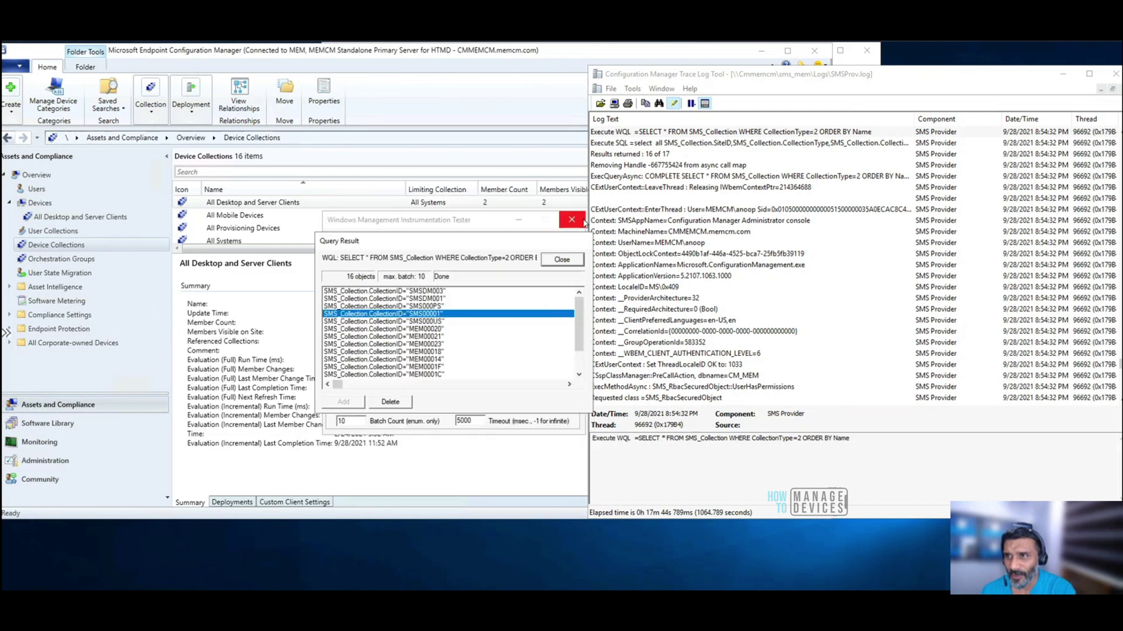
- Read the newest SMSProv.log entries, close the collection results and cancel the Query dialog
{"action": "left_click", "coordinate": [685, 398]}
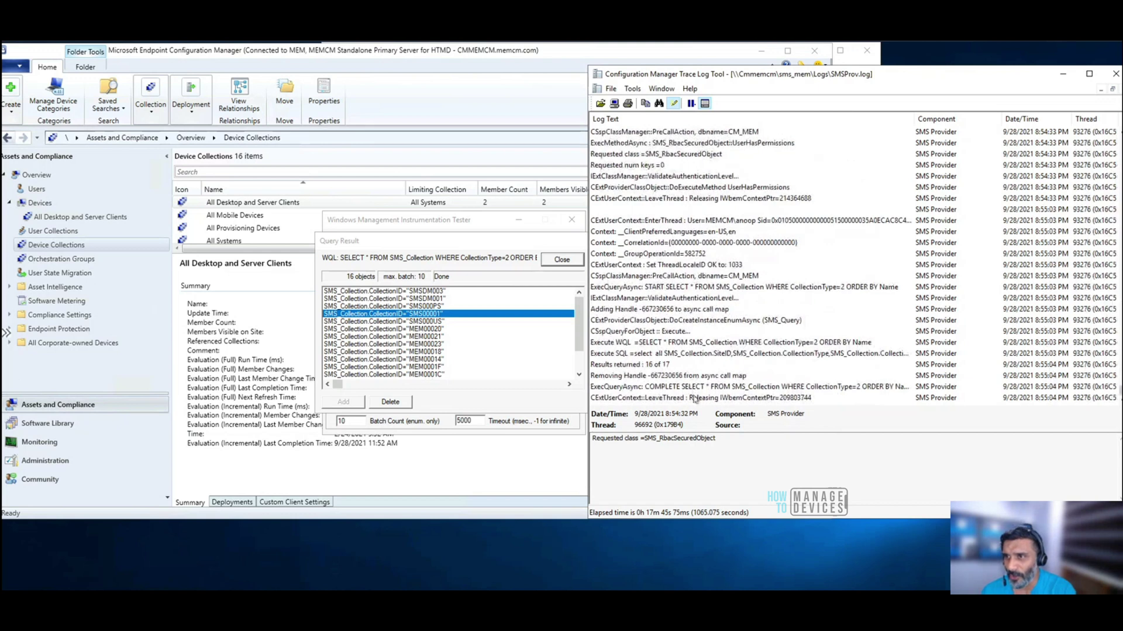
{"action": "left_click", "coordinate": [691, 400]}
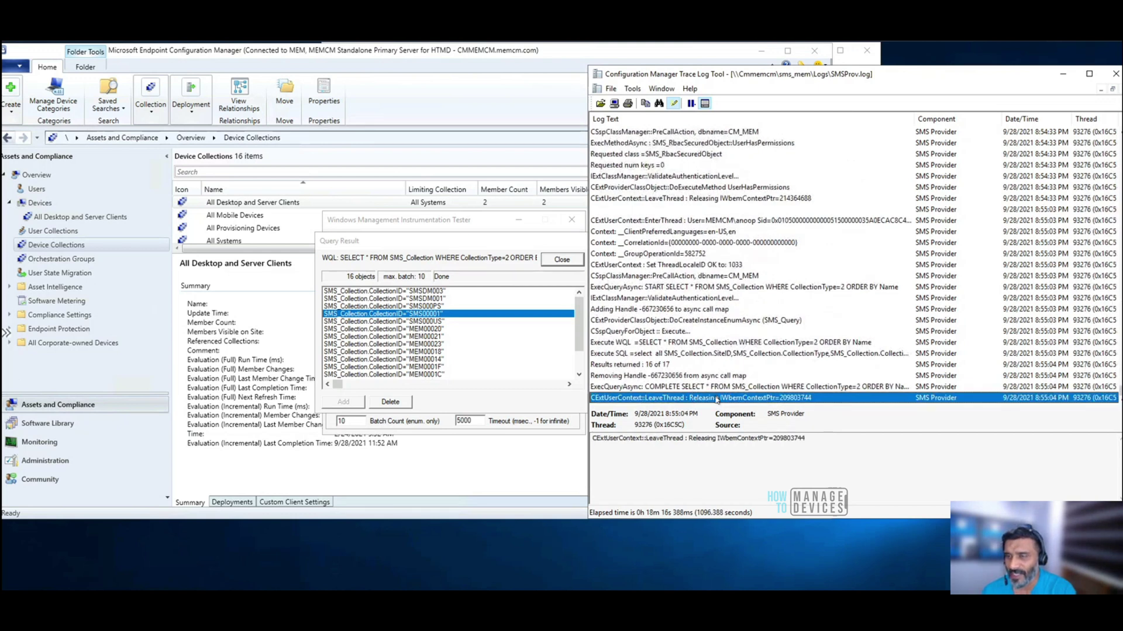
{"action": "left_click", "coordinate": [562, 259]}
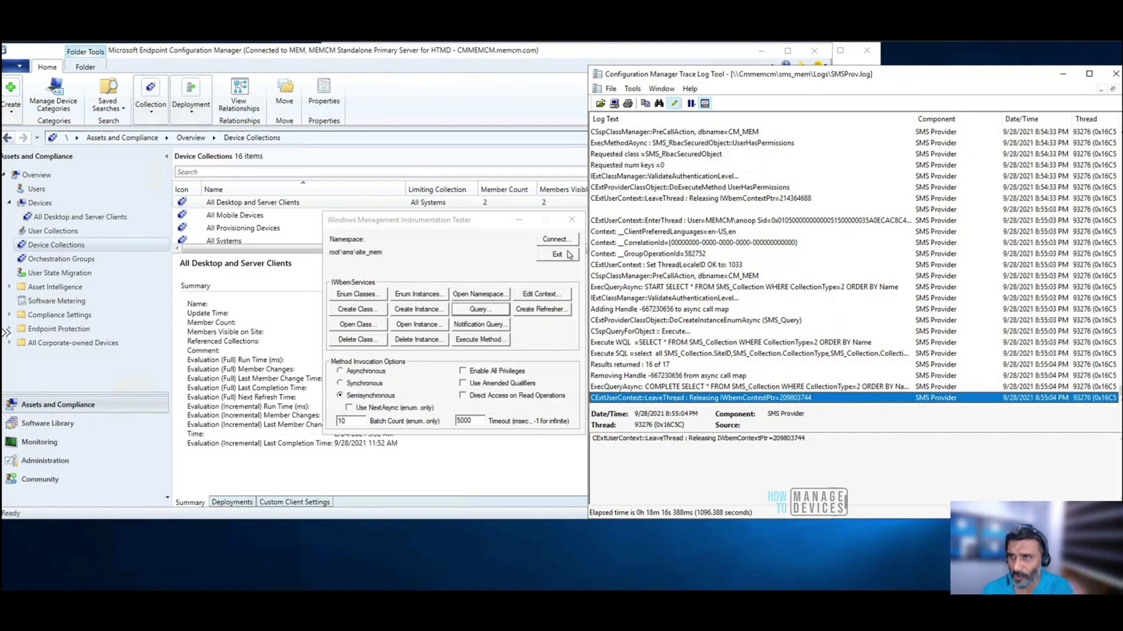
{"action": "left_click", "coordinate": [491, 308]}
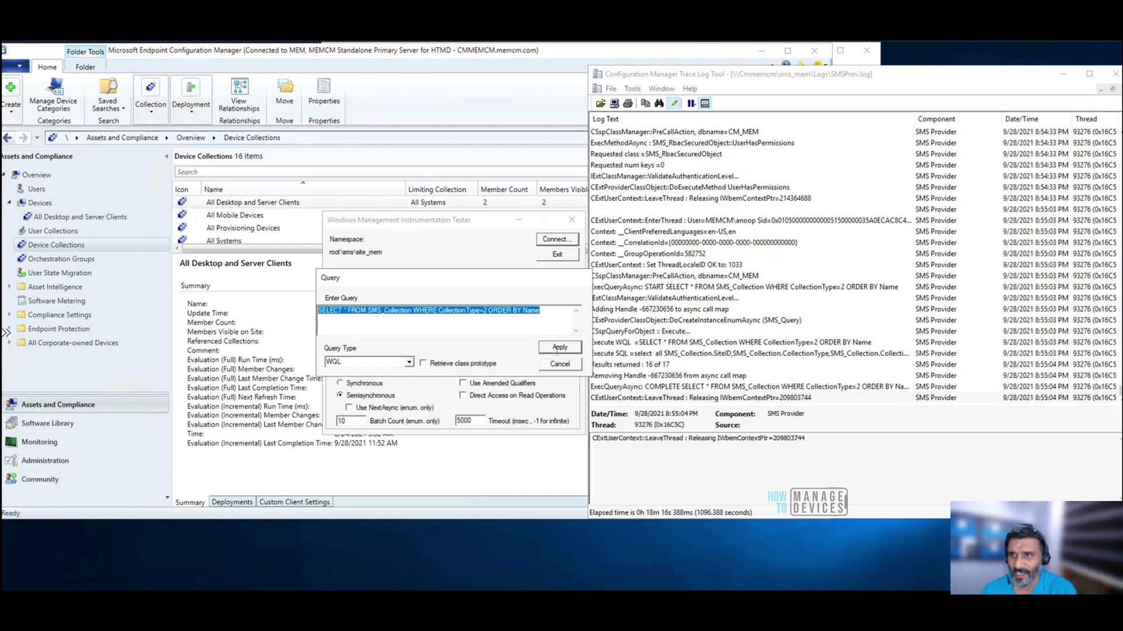
{"action": "left_click", "coordinate": [559, 364]}
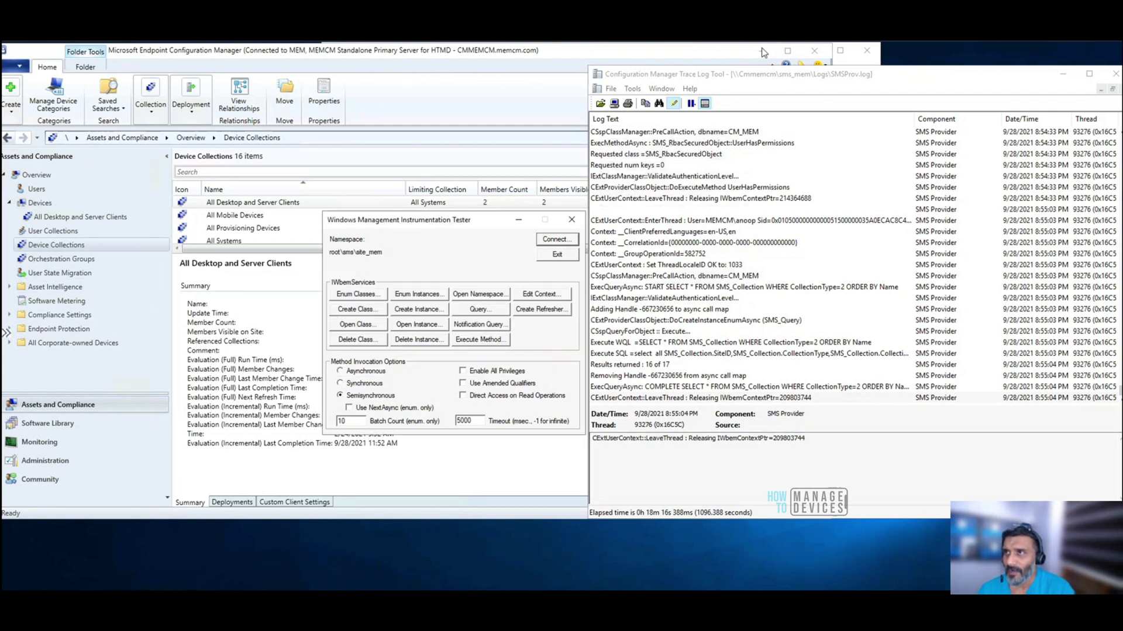
- Narrow the console beside the log and show Orchestration Groups with server patch 1
{"action": "left_click", "coordinate": [726, 54]}
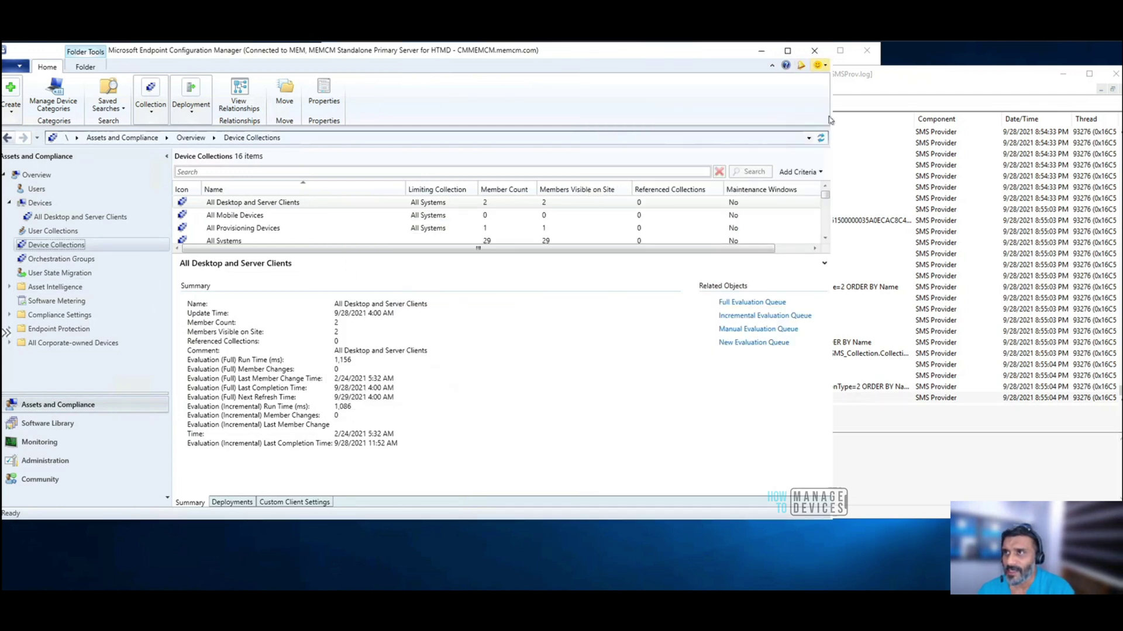
{"action": "left_click_drag", "start_coordinate": [830, 117], "coordinate": [573, 107]}
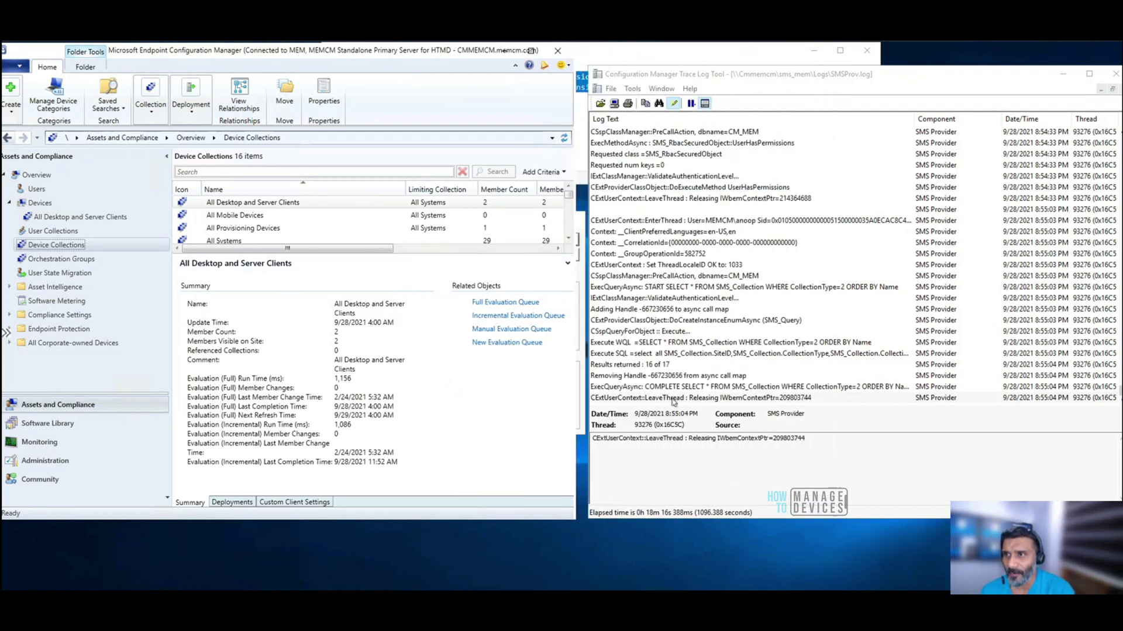
{"action": "left_click", "coordinate": [673, 398]}
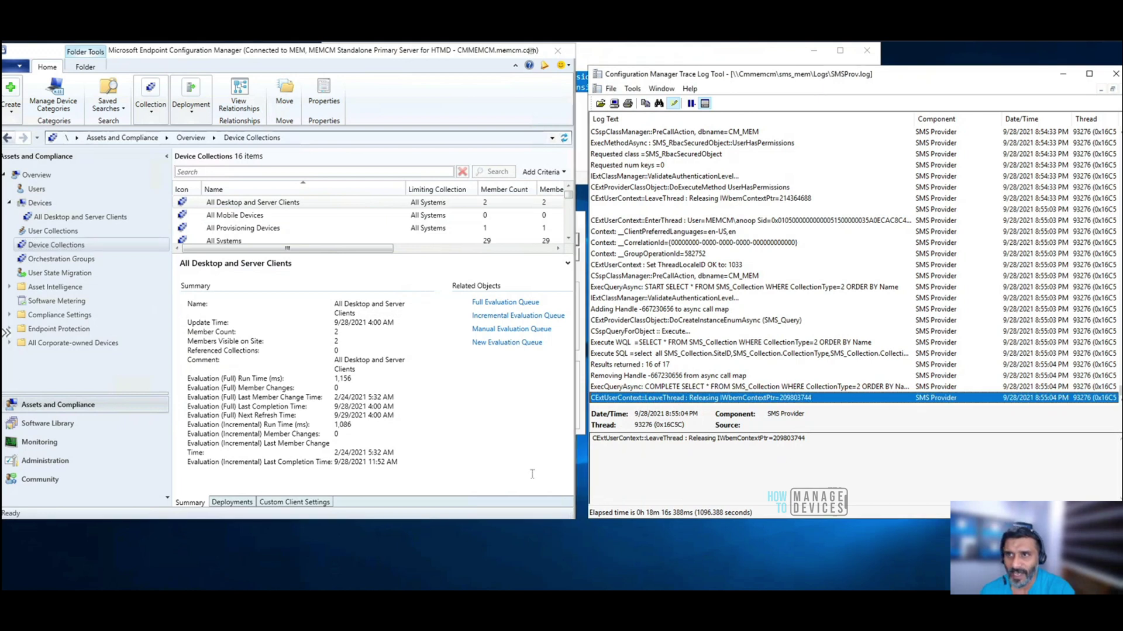
{"action": "left_click", "coordinate": [61, 259]}
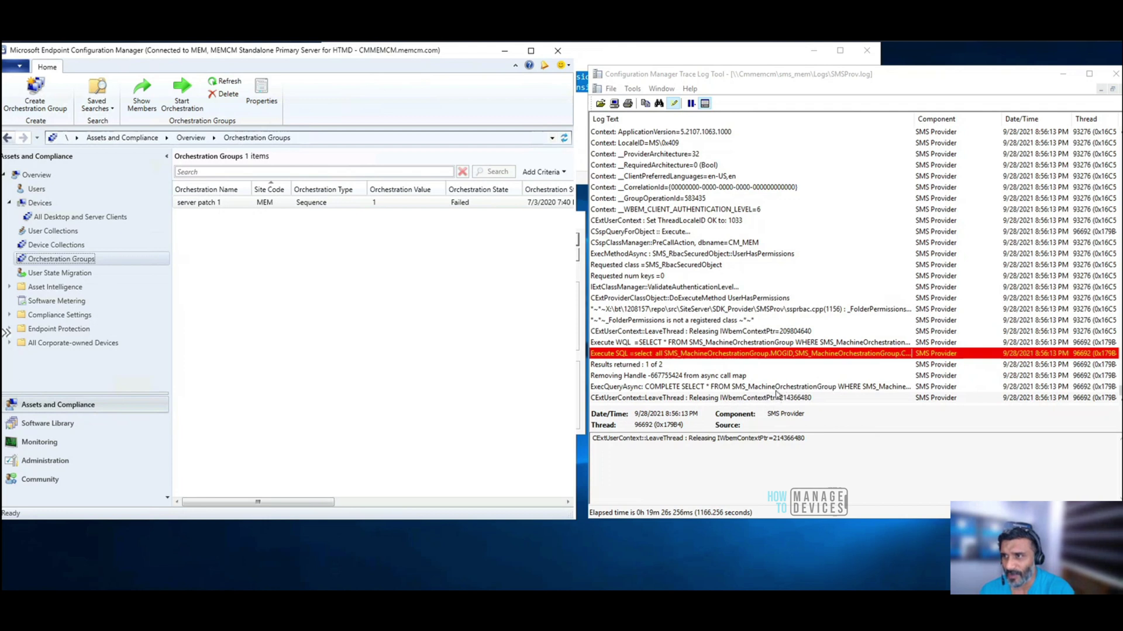
- Select the SMS_MachineOrchestrationGroup Execute WQL entry in SMSProv.log and highlight its full query text
{"action": "left_click", "coordinate": [706, 344]}
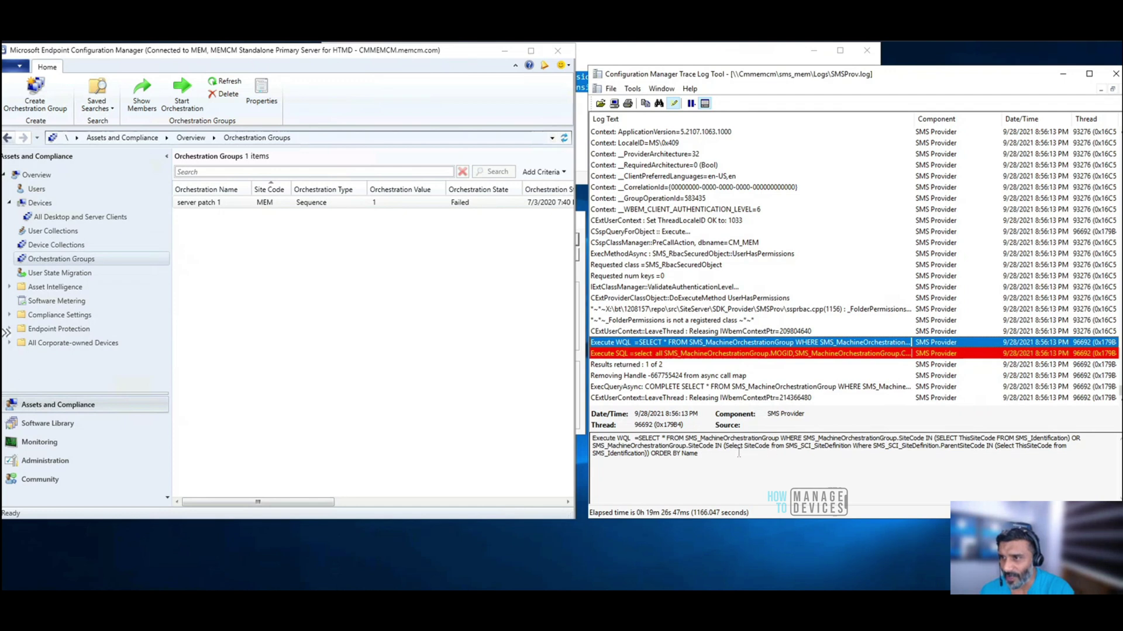
{"action": "left_click_drag", "start_coordinate": [699, 454], "coordinate": [642, 439]}
{"action": "key", "text": "F3"}
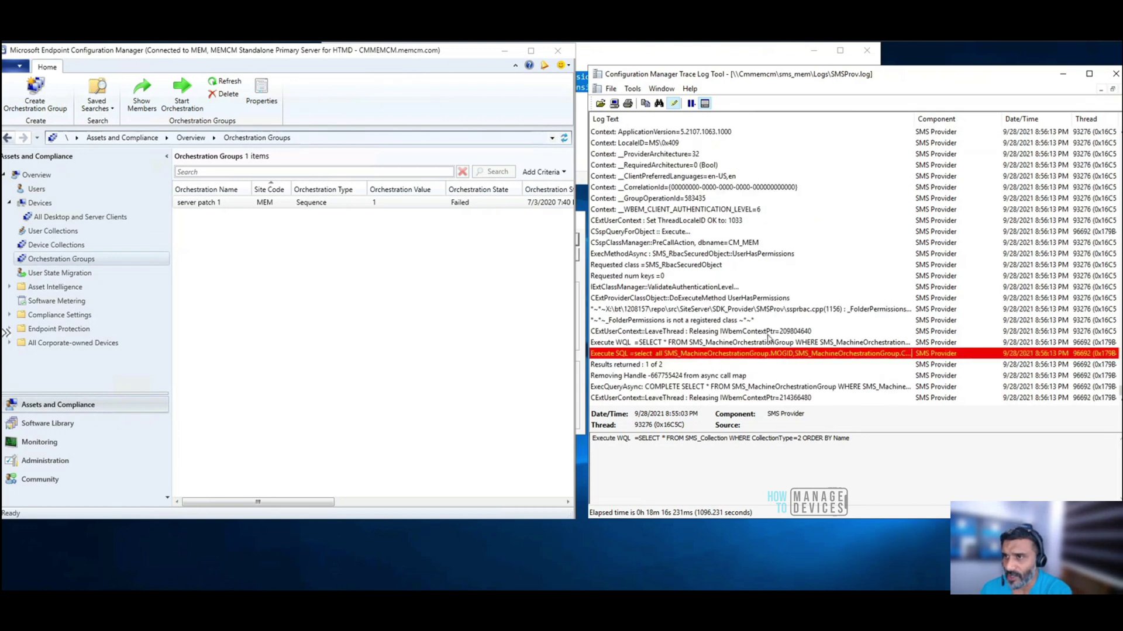
{"action": "left_click", "coordinate": [768, 344]}
{"action": "left_click_drag", "start_coordinate": [698, 454], "coordinate": [638, 439]}
{"action": "key", "text": "ctrl+c"}
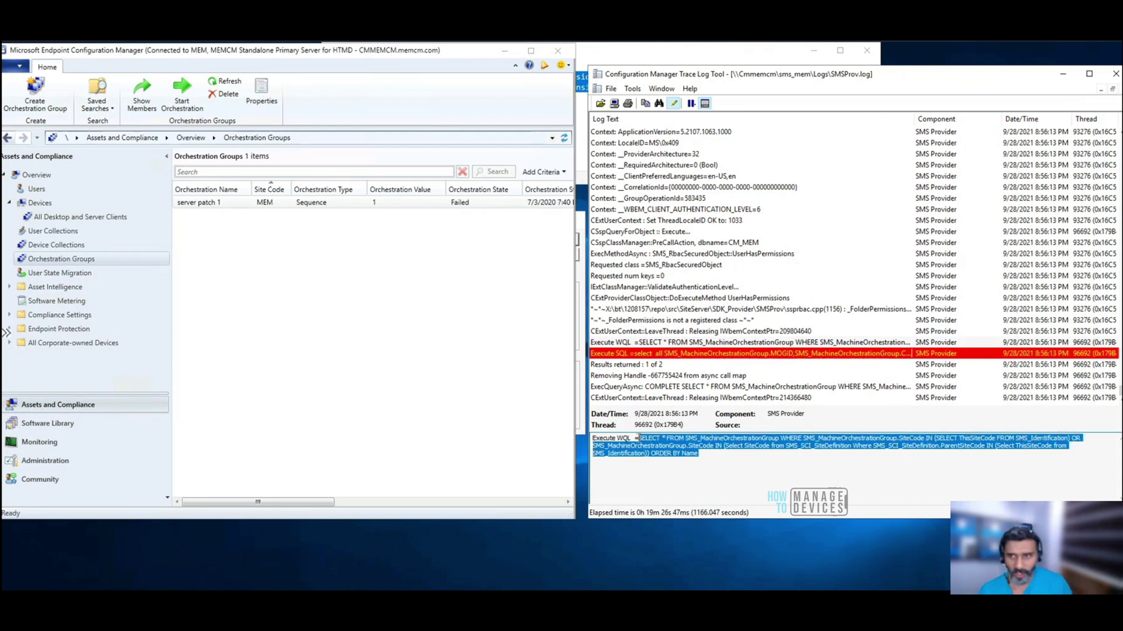
- Run the pasted SMS_MachineOrchestrationGroup WQL query in WBEMTest
{"action": "key", "text": "alt+Tab"}
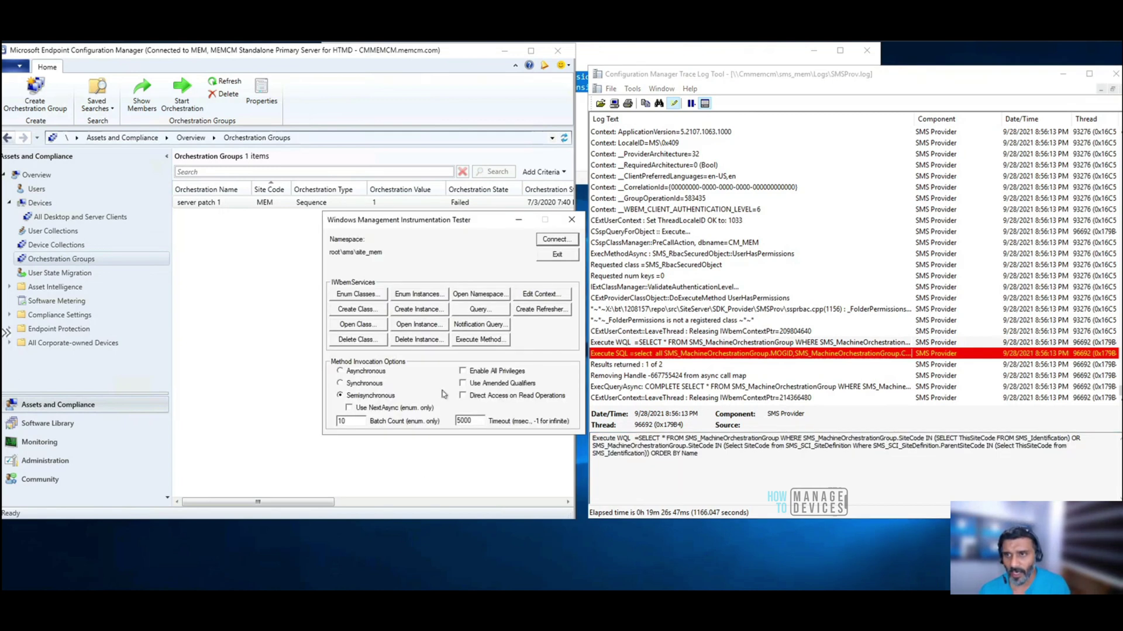
{"action": "left_click", "coordinate": [478, 309]}
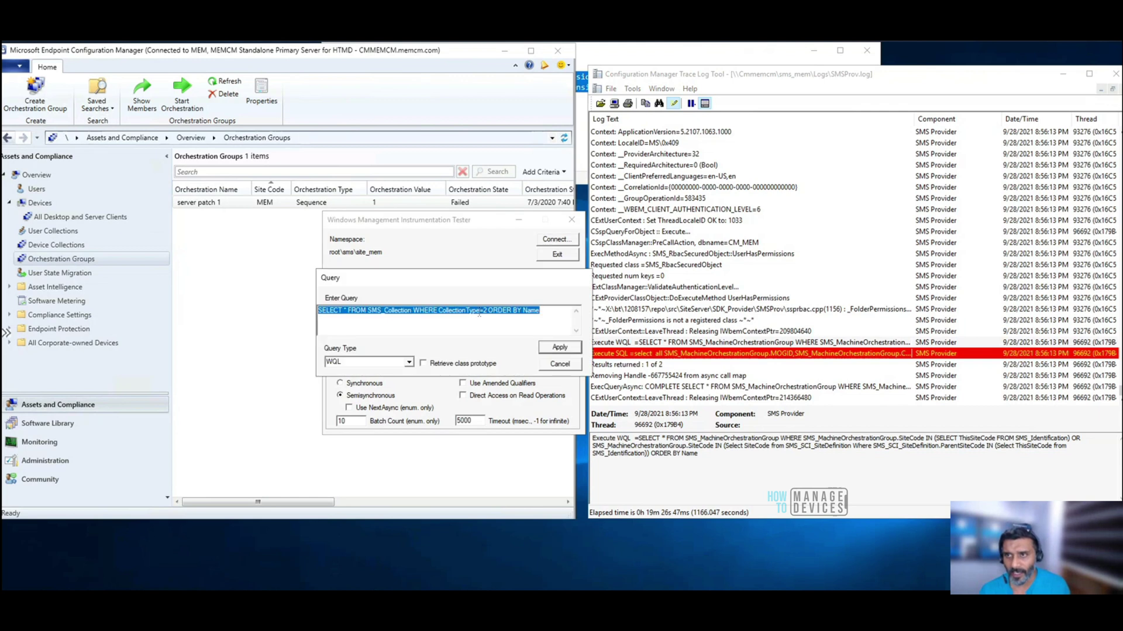
{"action": "key", "text": "ctrl+v"}
{"action": "left_click", "coordinate": [554, 351]}
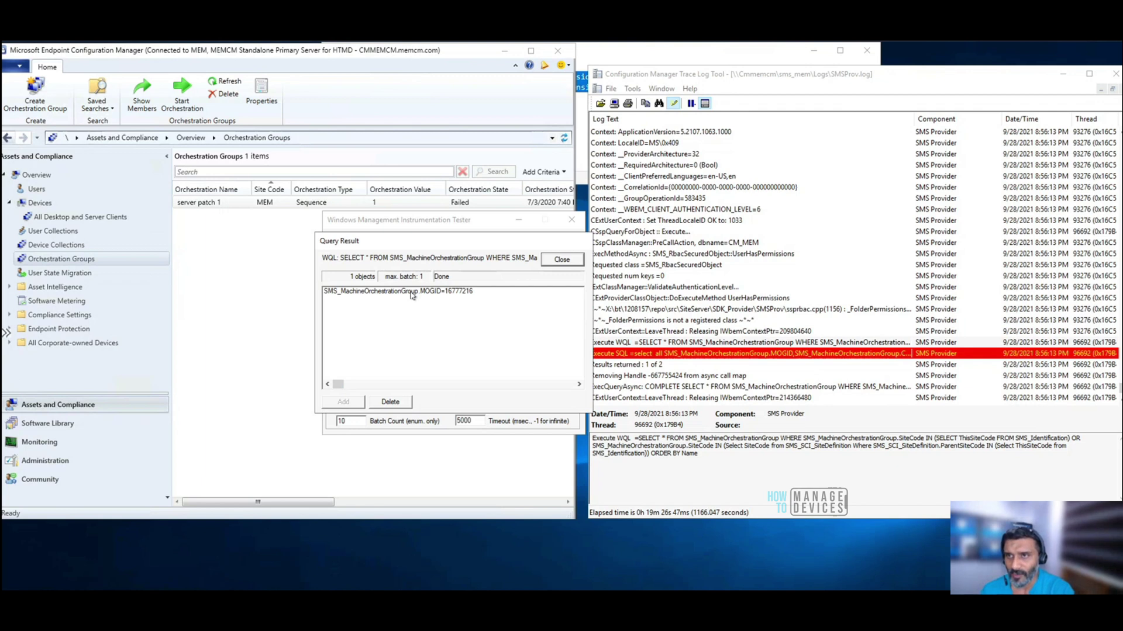
- Open the returned MOGID object's MOF and confirm its Name is server patch 1
{"action": "double_click", "coordinate": [412, 292]}
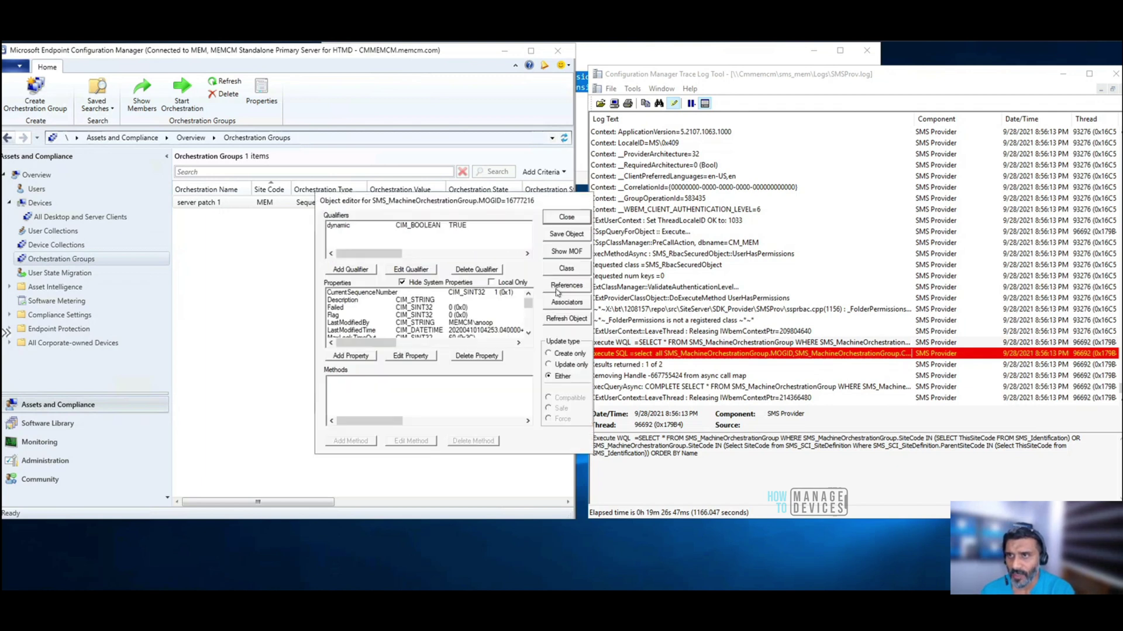
{"action": "left_click", "coordinate": [565, 252]}
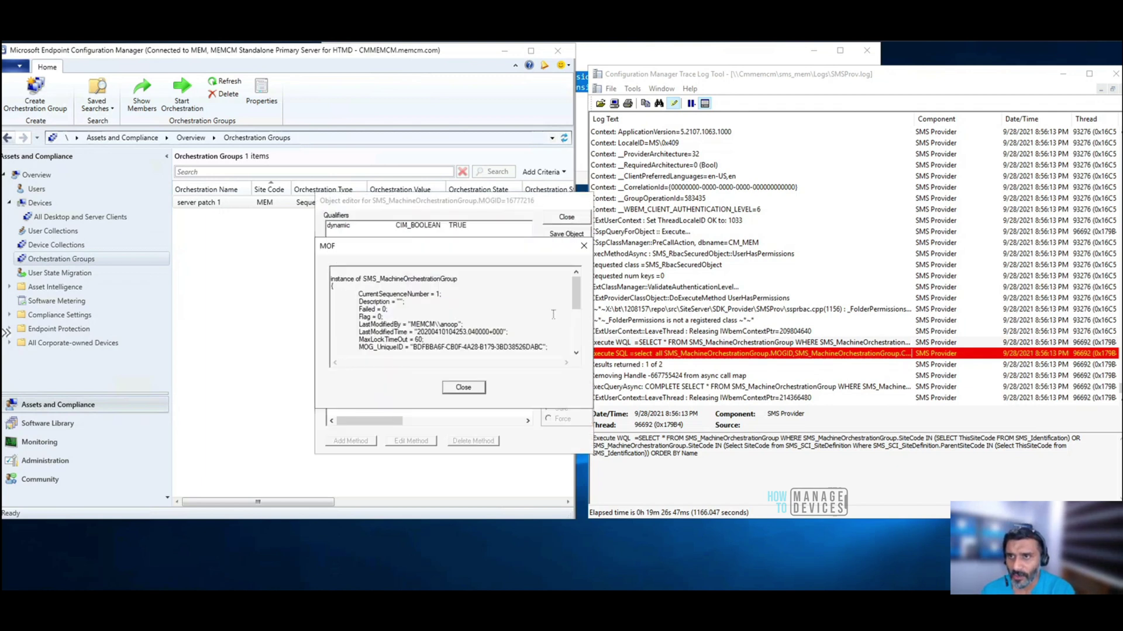
{"action": "scroll", "coordinate": [553, 315], "scroll_direction": "down", "scroll_amount": 5}
{"action": "scroll", "coordinate": [462, 317], "scroll_direction": "up", "scroll_amount": 4}
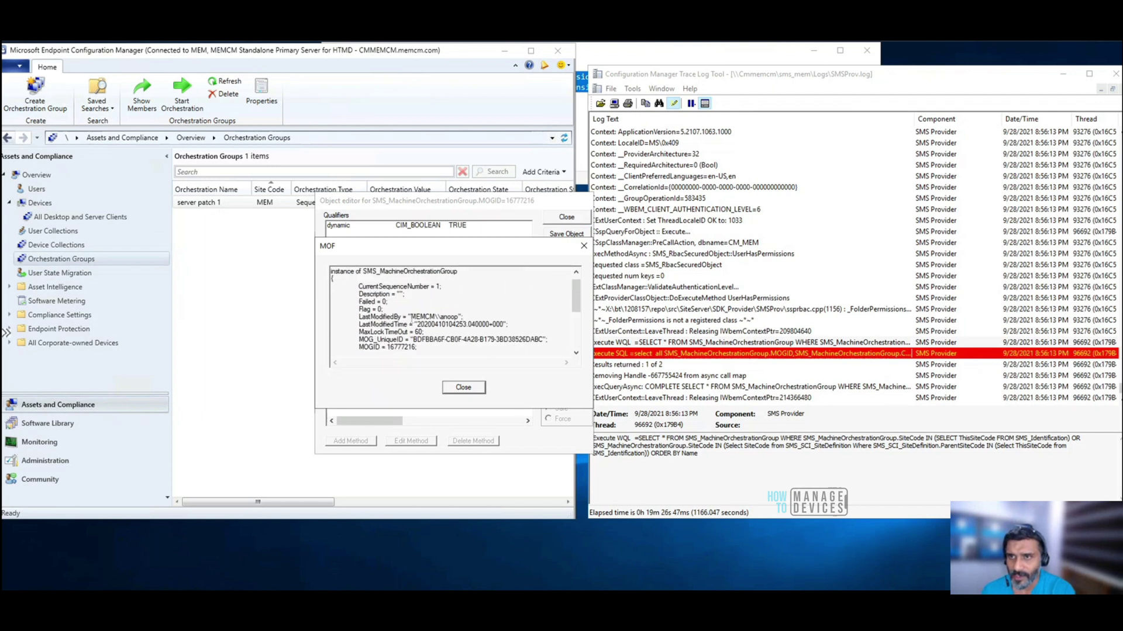
{"action": "left_click_drag", "start_coordinate": [463, 316], "coordinate": [359, 316]}
{"action": "scroll", "coordinate": [565, 300], "scroll_direction": "down", "scroll_amount": 5}
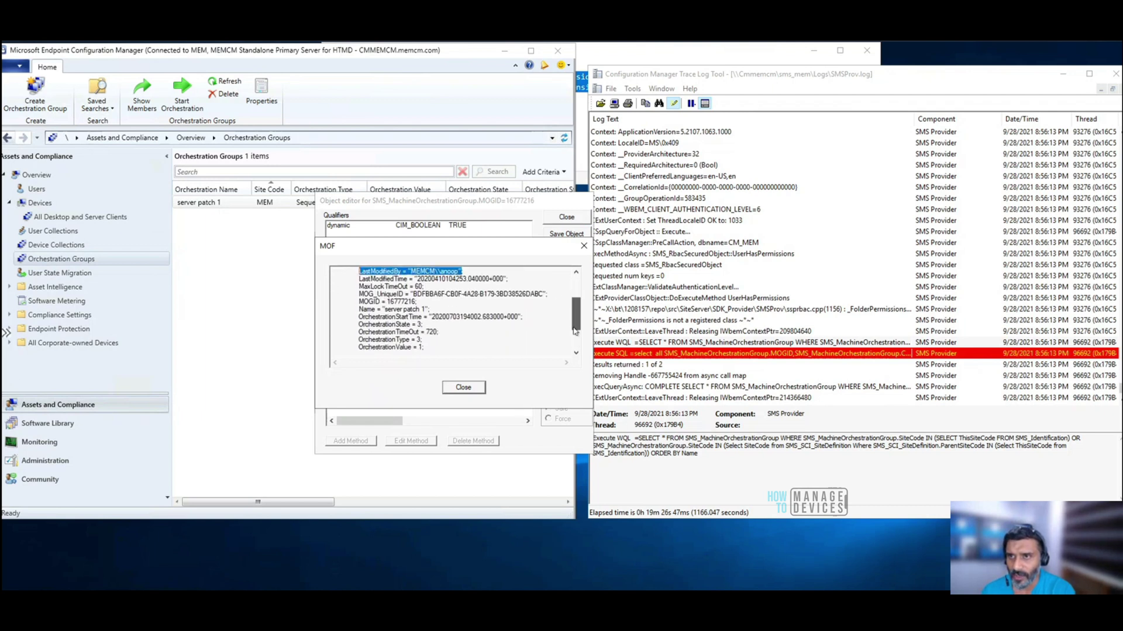
{"action": "scroll", "coordinate": [468, 310], "scroll_direction": "up", "scroll_amount": 3}
{"action": "left_click", "coordinate": [435, 310]}
{"action": "left_click_drag", "start_coordinate": [430, 309], "coordinate": [359, 309]}
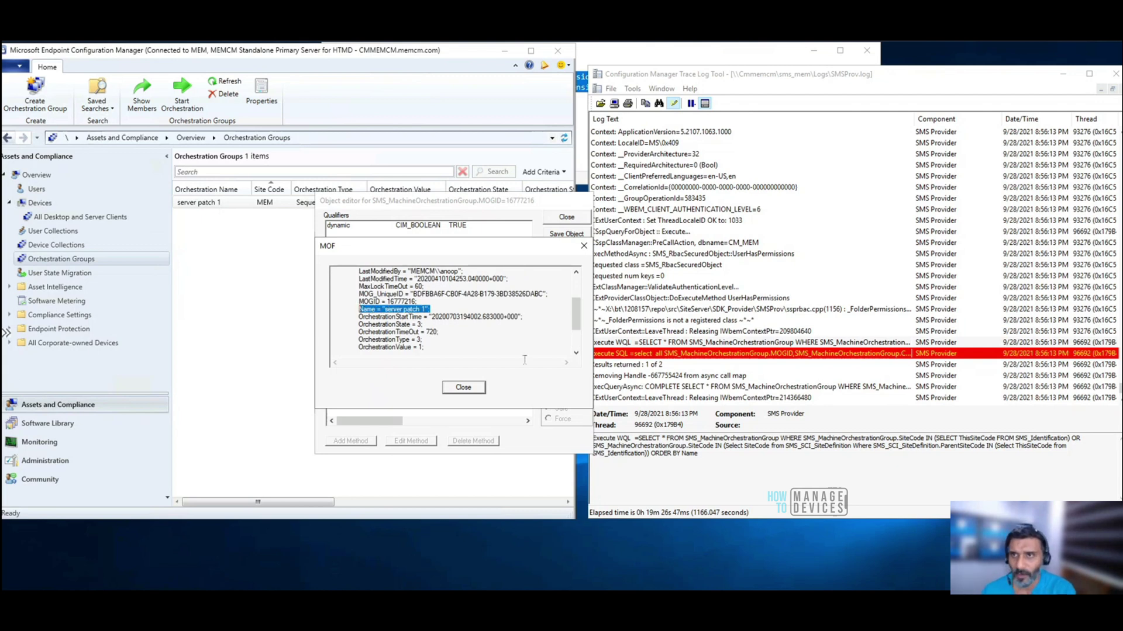
- Close the MOF view, object editor and orchestration query results
{"action": "left_click", "coordinate": [463, 387]}
{"action": "left_click", "coordinate": [567, 217]}
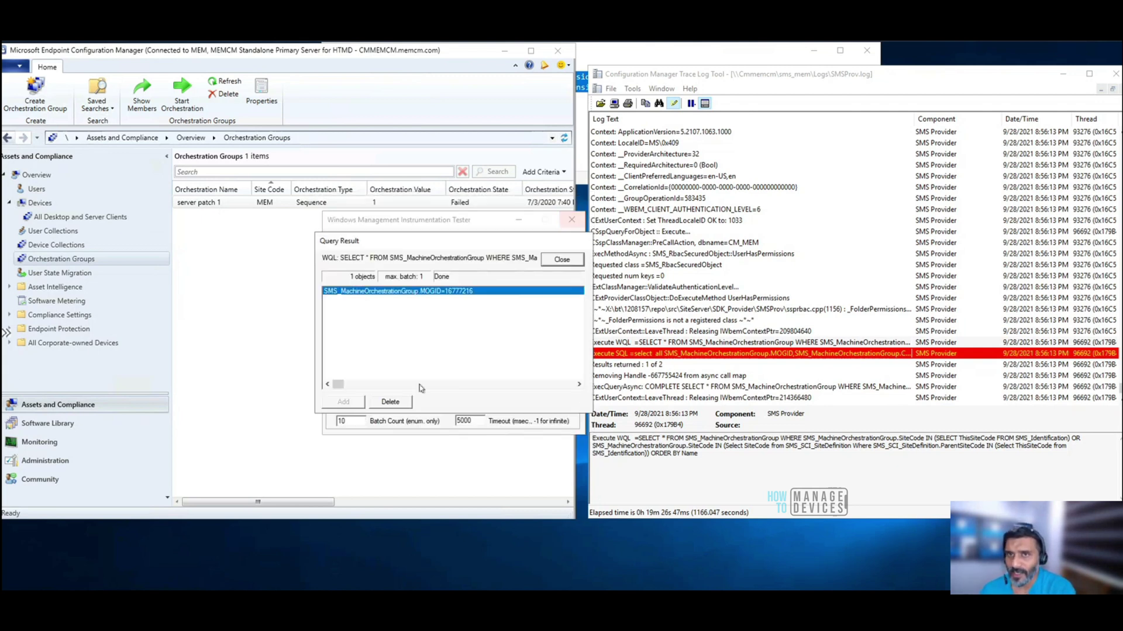
{"action": "left_click", "coordinate": [561, 261]}
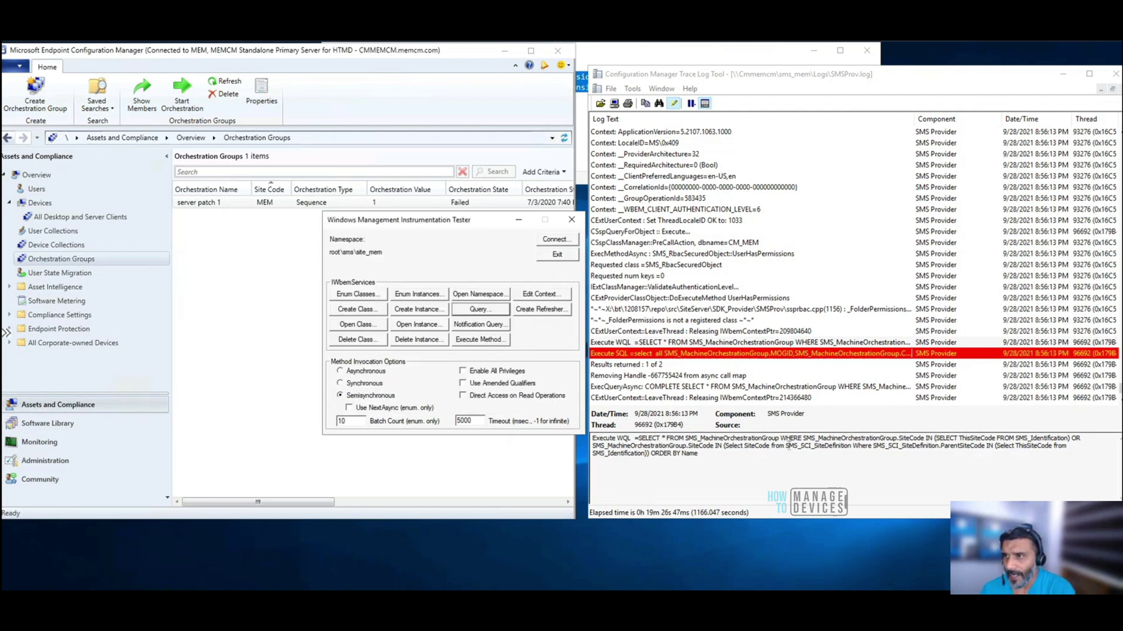
- Highlight the SMS_SCI_SiteDefinition, SMS_Identification and SMS_MachineOrchestrationGroup parts, then the entire logged query
{"action": "left_click_drag", "start_coordinate": [786, 446], "coordinate": [994, 449]}
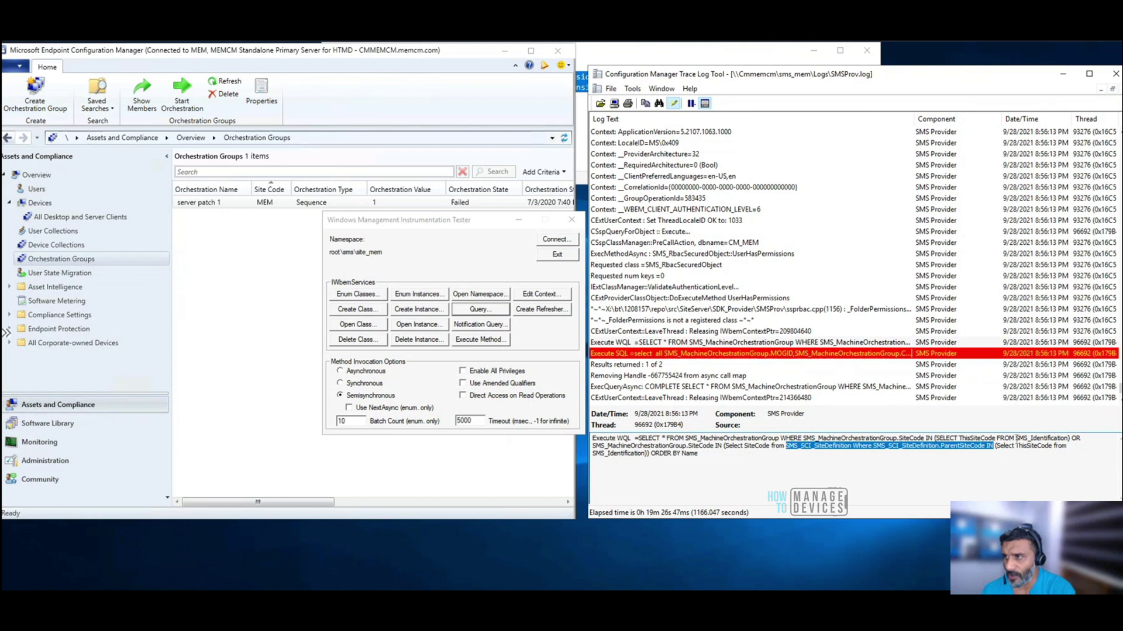
{"action": "left_click_drag", "start_coordinate": [1015, 438], "coordinate": [1069, 438]}
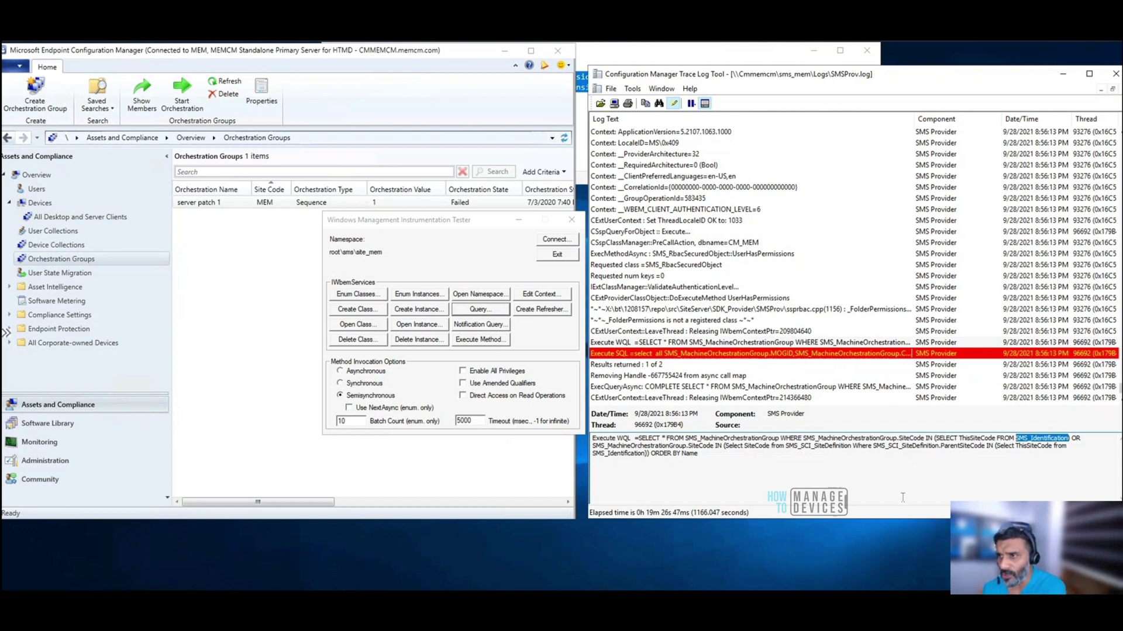
{"action": "left_click_drag", "start_coordinate": [685, 438], "coordinate": [780, 438]}
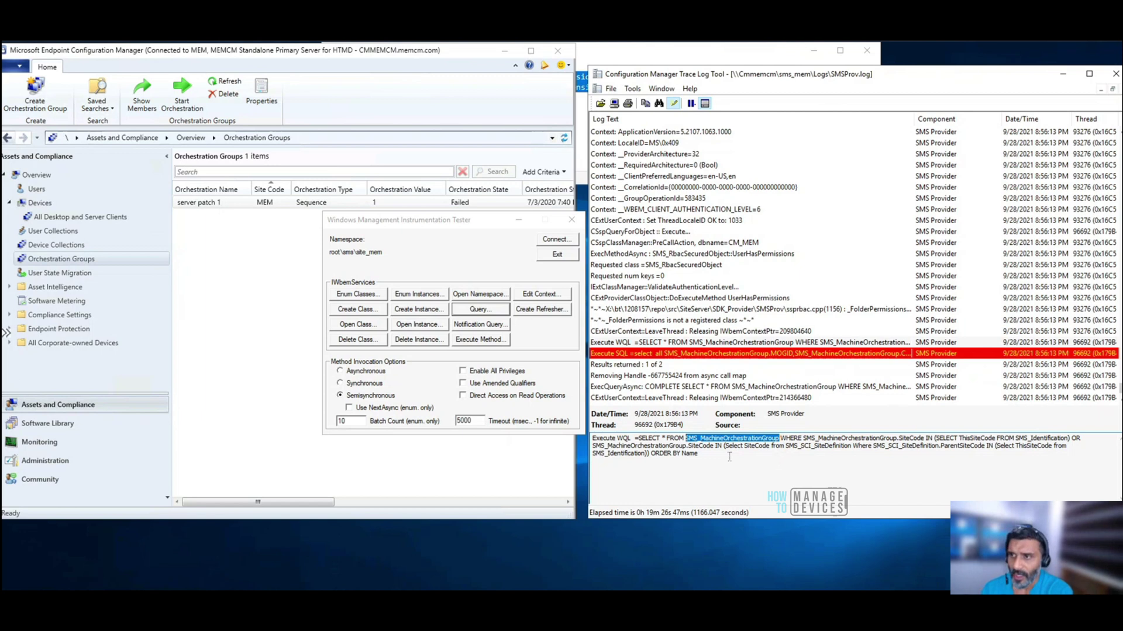
{"action": "left_click_drag", "start_coordinate": [701, 454], "coordinate": [638, 439]}
{"action": "key", "text": "ctrl+c"}
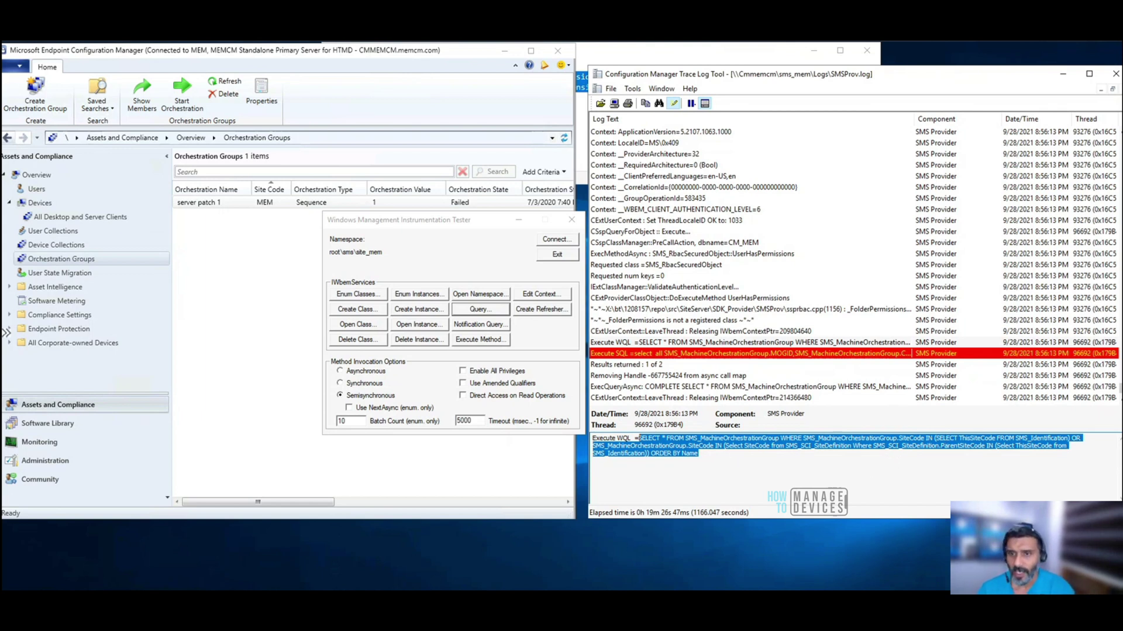
- Paste the orchestration group query into Notepad and highlight its site definition subquery and full text
{"action": "key", "text": "alt+Tab"}
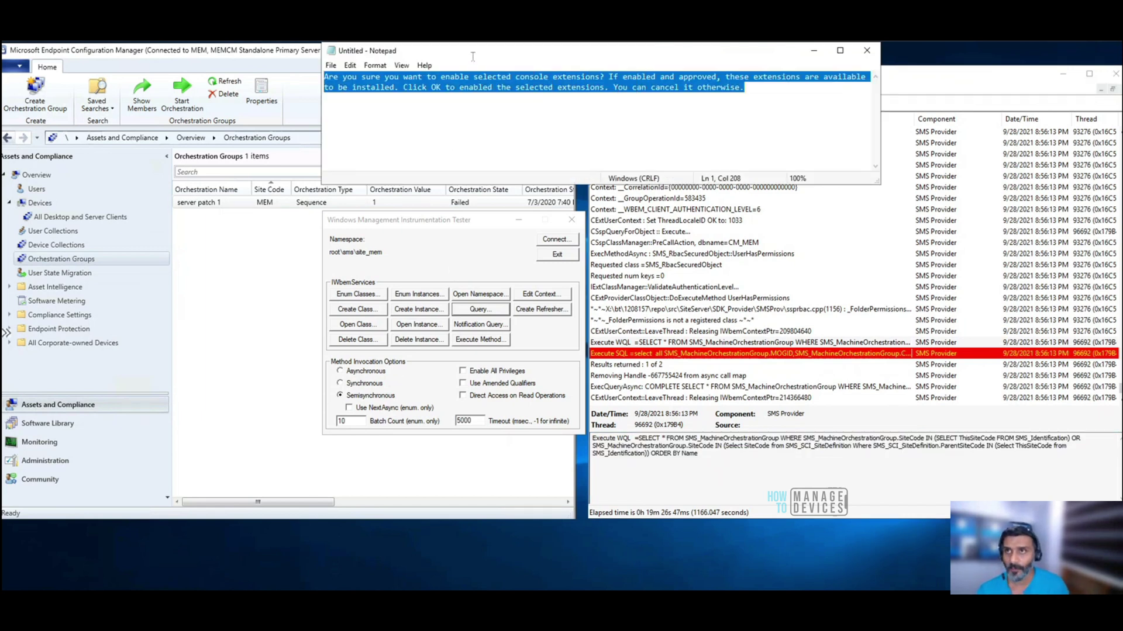
{"action": "key", "text": "ctrl+v"}
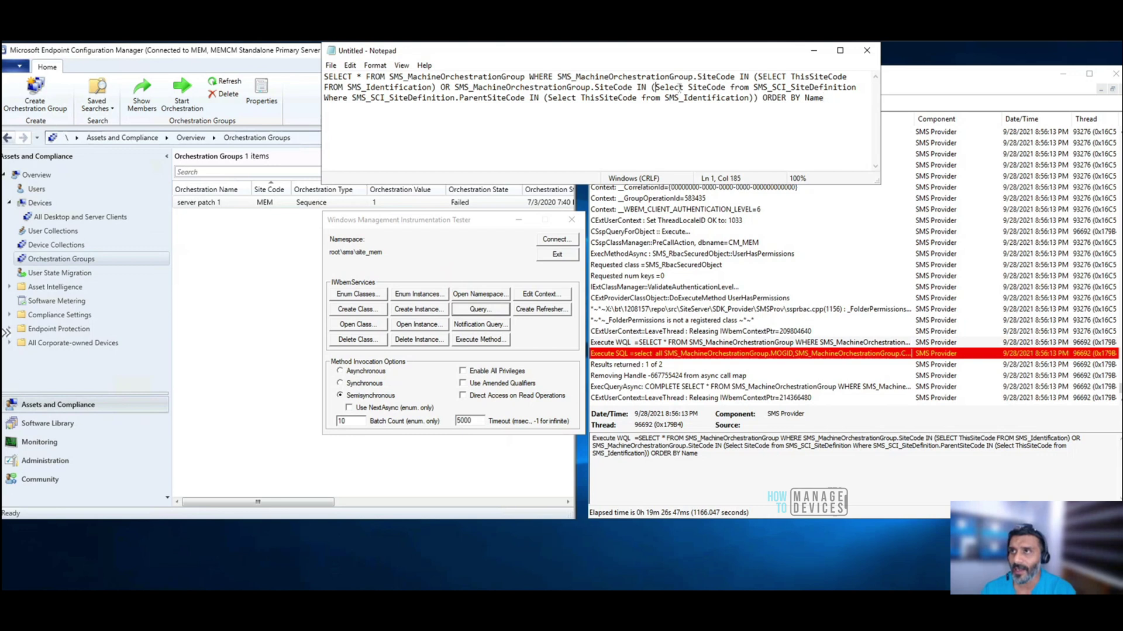
{"action": "left_click_drag", "start_coordinate": [655, 87], "coordinate": [712, 98]}
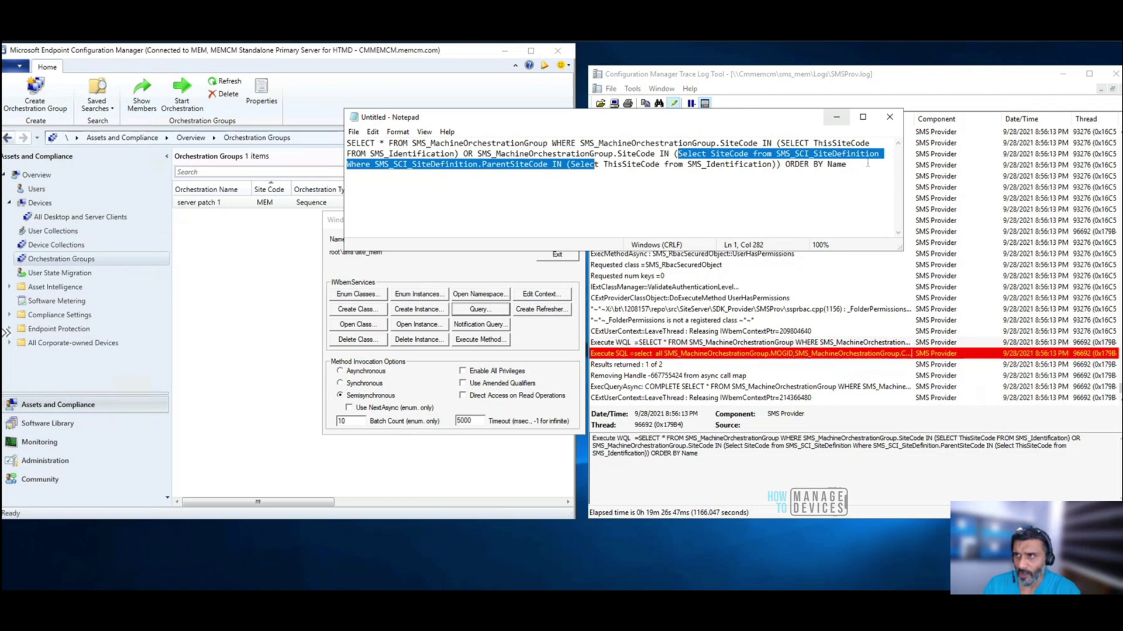
{"action": "left_click_drag", "start_coordinate": [866, 164], "coordinate": [343, 146]}
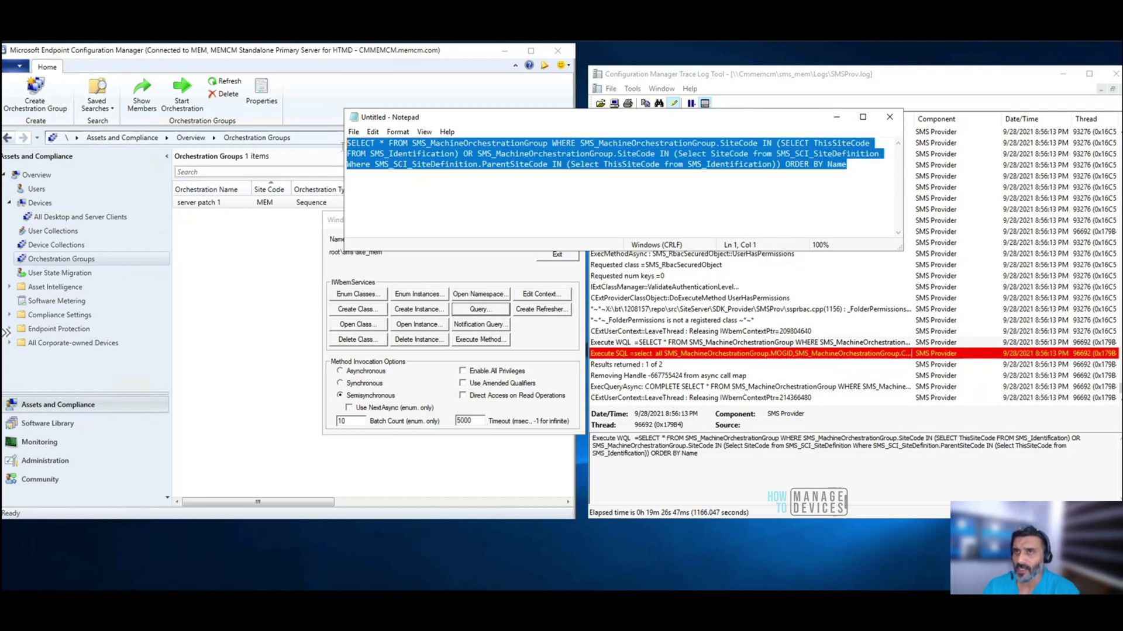